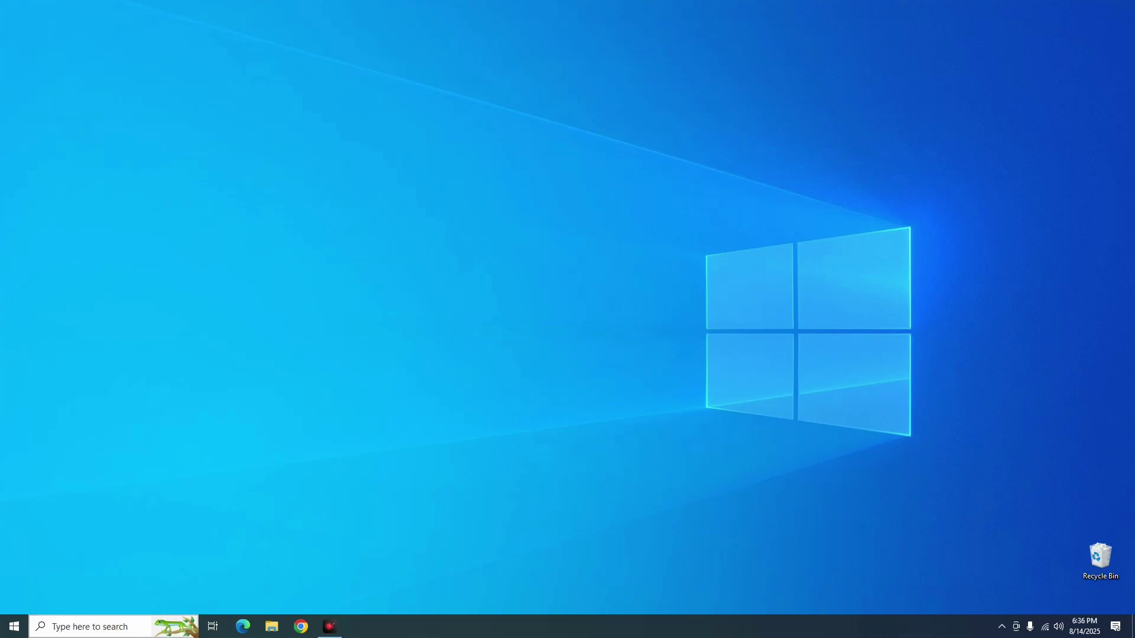
Launch Settings from Start search, find 'Add, edit, or remove other users', and begin adding a user
click(112, 627)
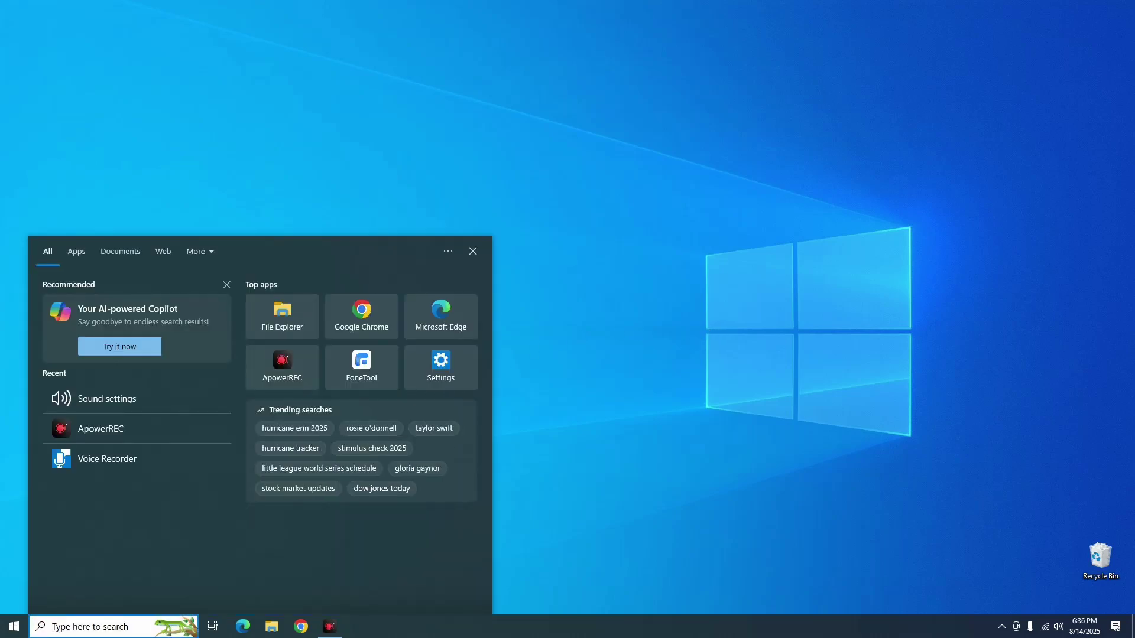
text(se)
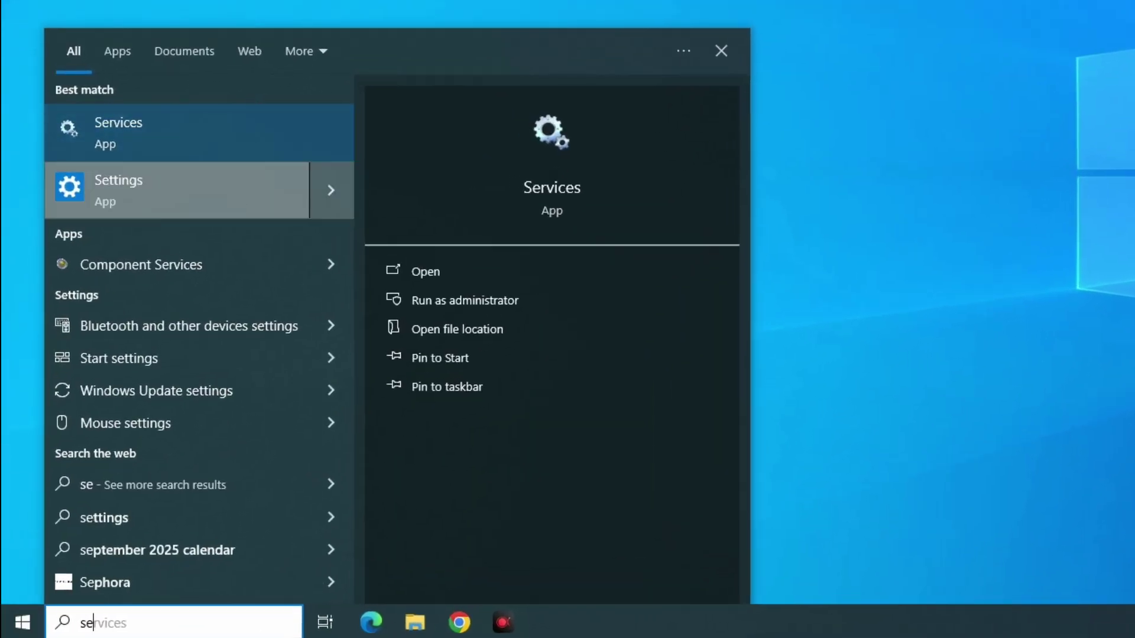
click(283, 169)
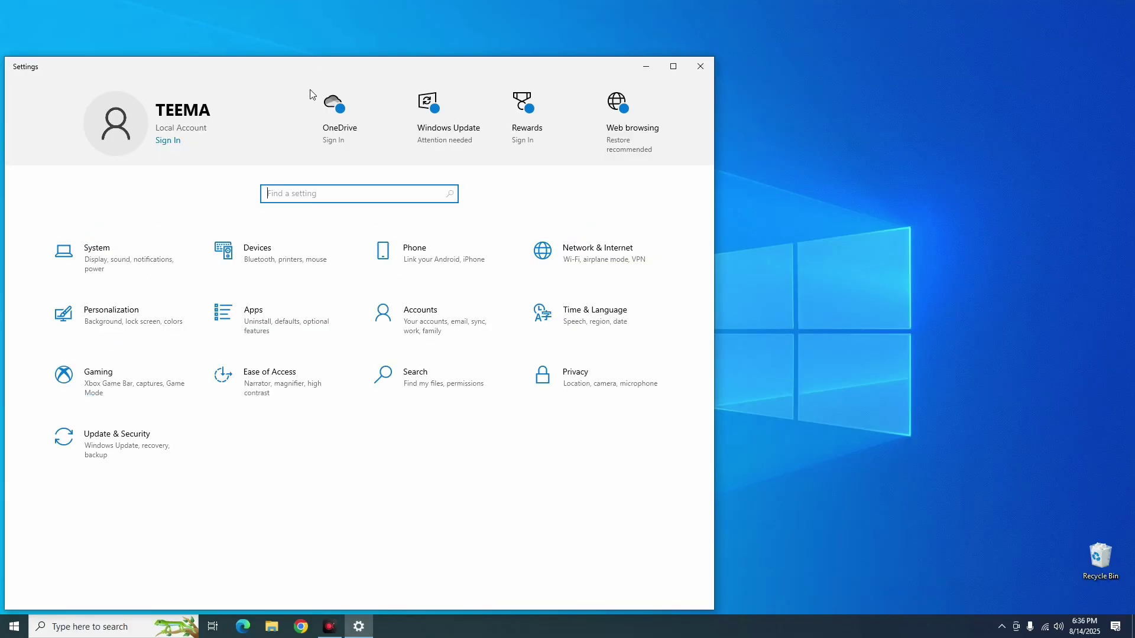
text(add)
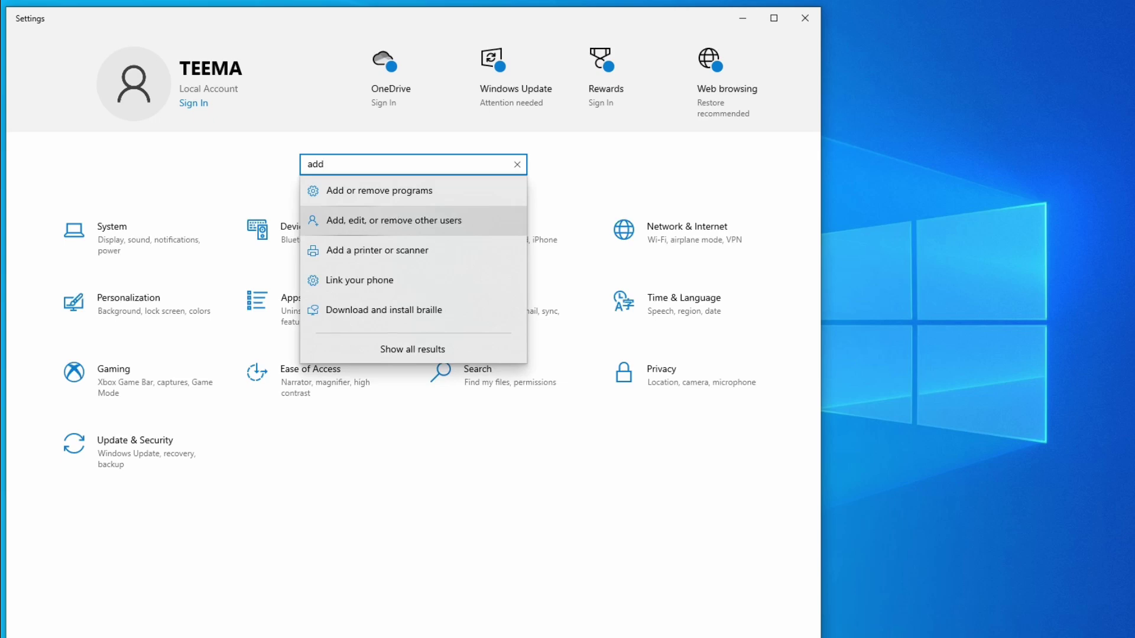
click(414, 221)
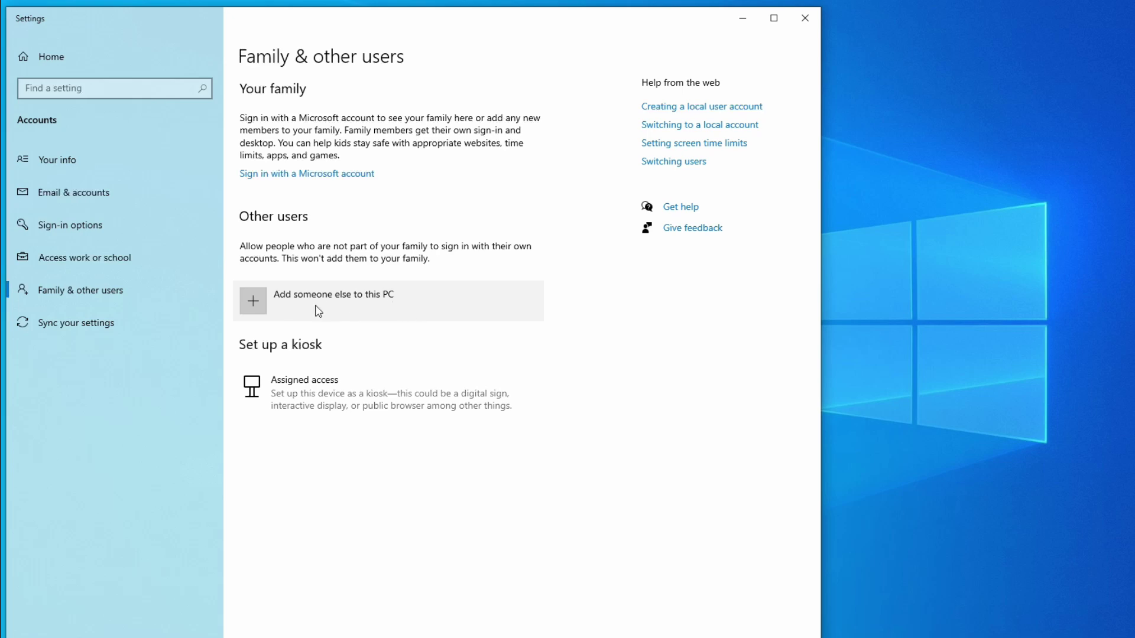
click(260, 308)
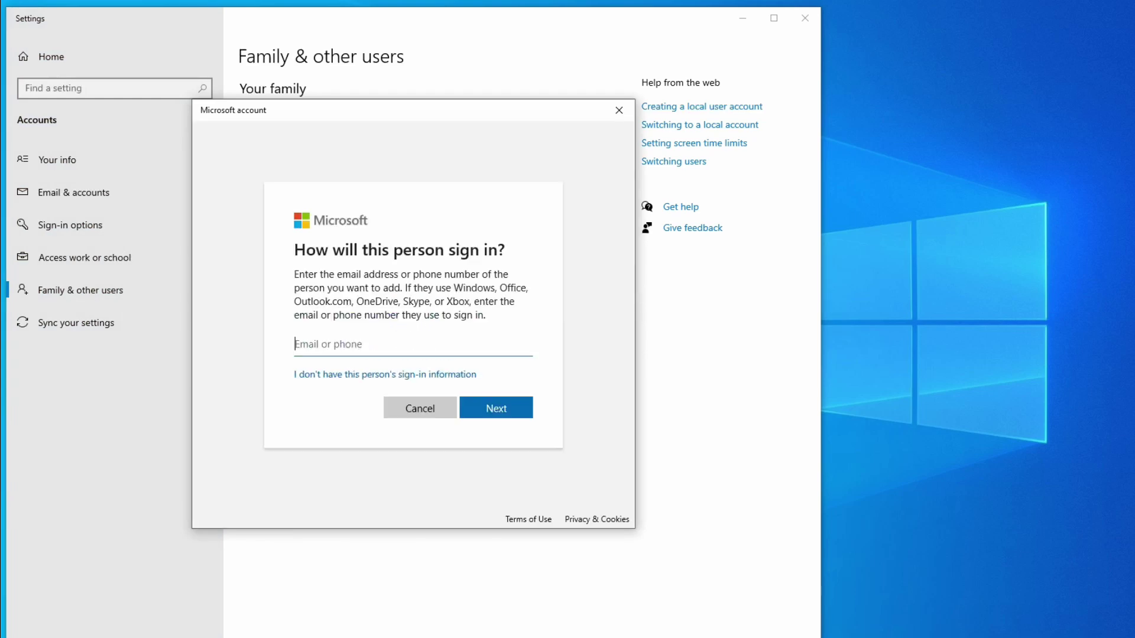
Choose to add a local user without sign-in information or a Microsoft account
click(366, 376)
click(404, 375)
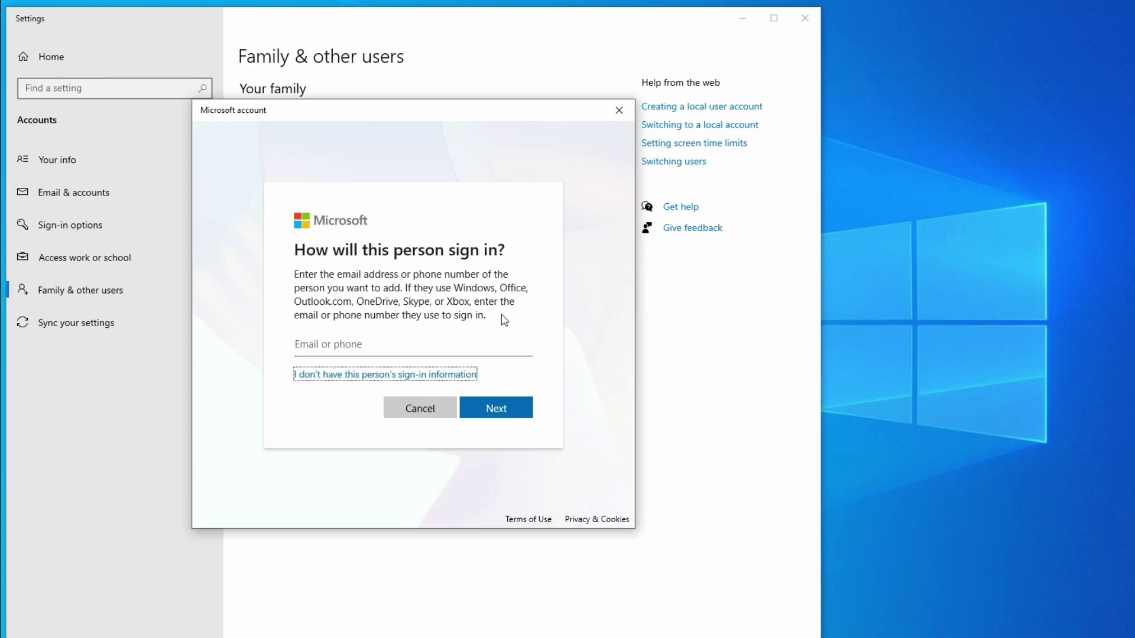
click(338, 357)
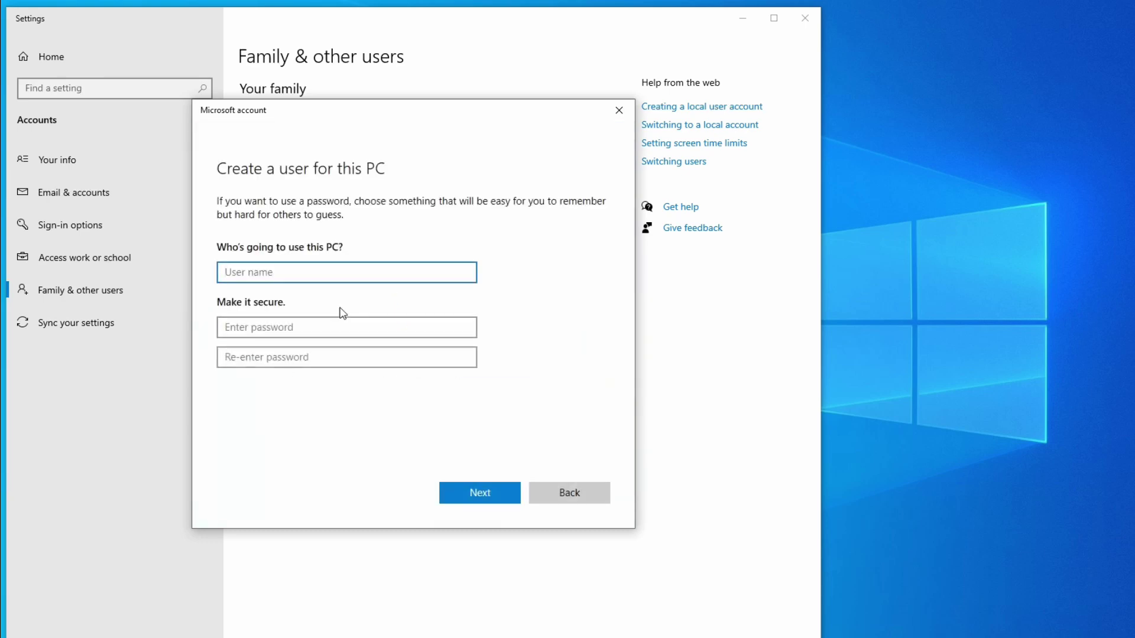
Enter the username ftp, then type and confirm the account password
text(ftp)
click(337, 333)
text(ft)
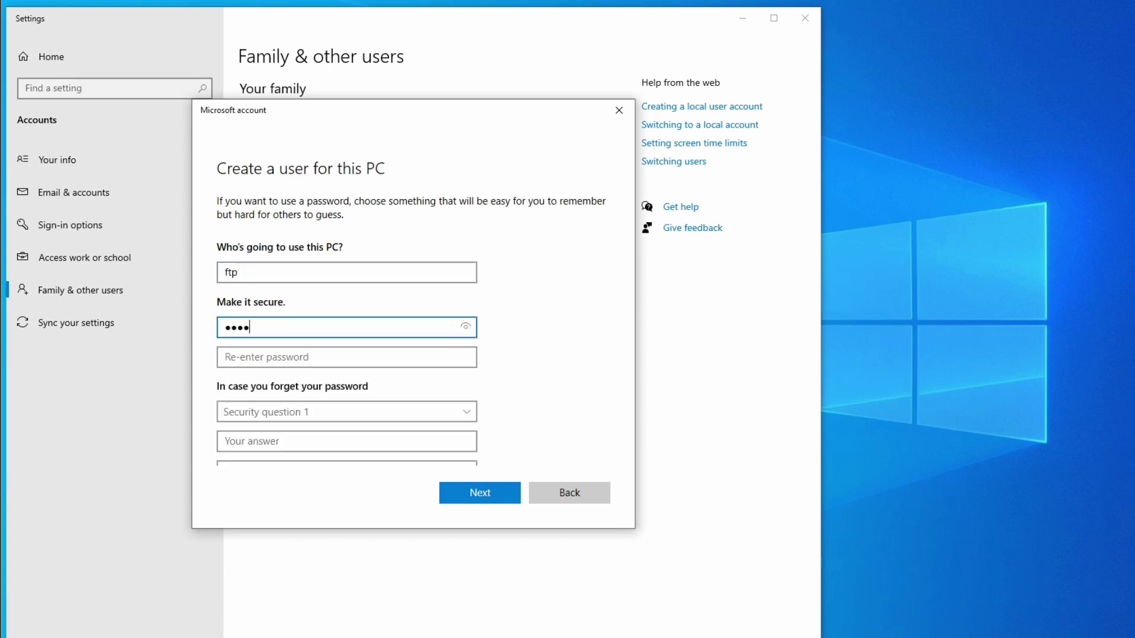
click(340, 350)
text(ftp)
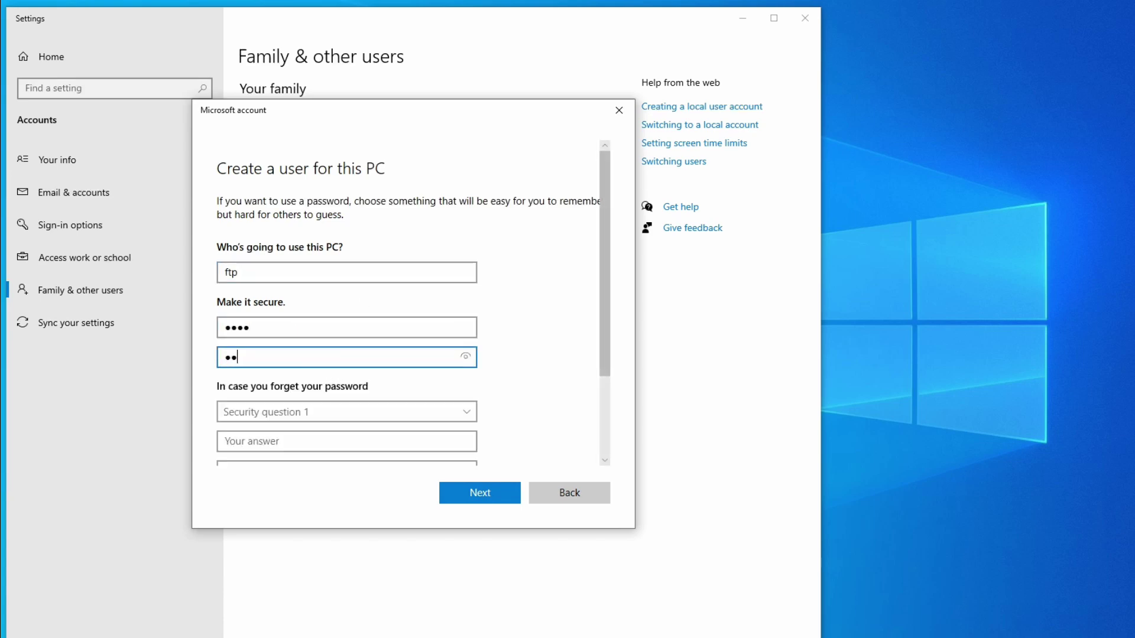
text(1)
scroll(312, 387, down, 2)
Set and answer the first two security questions: first pet's name and birth city
click(295, 298)
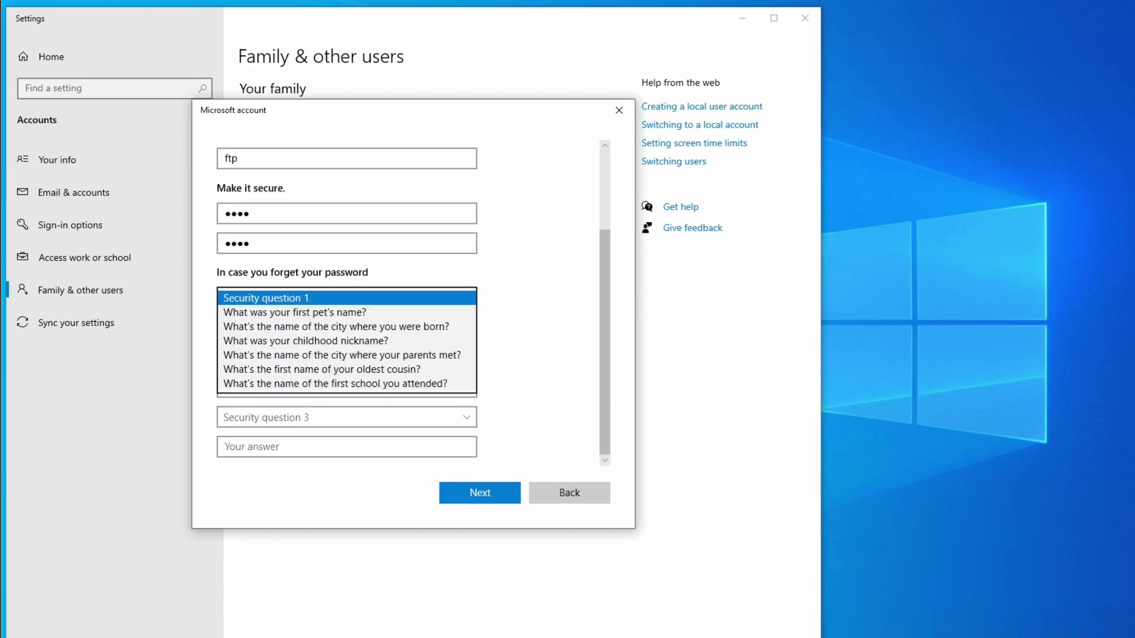
key(Down)
key(Return)
key(Tab)
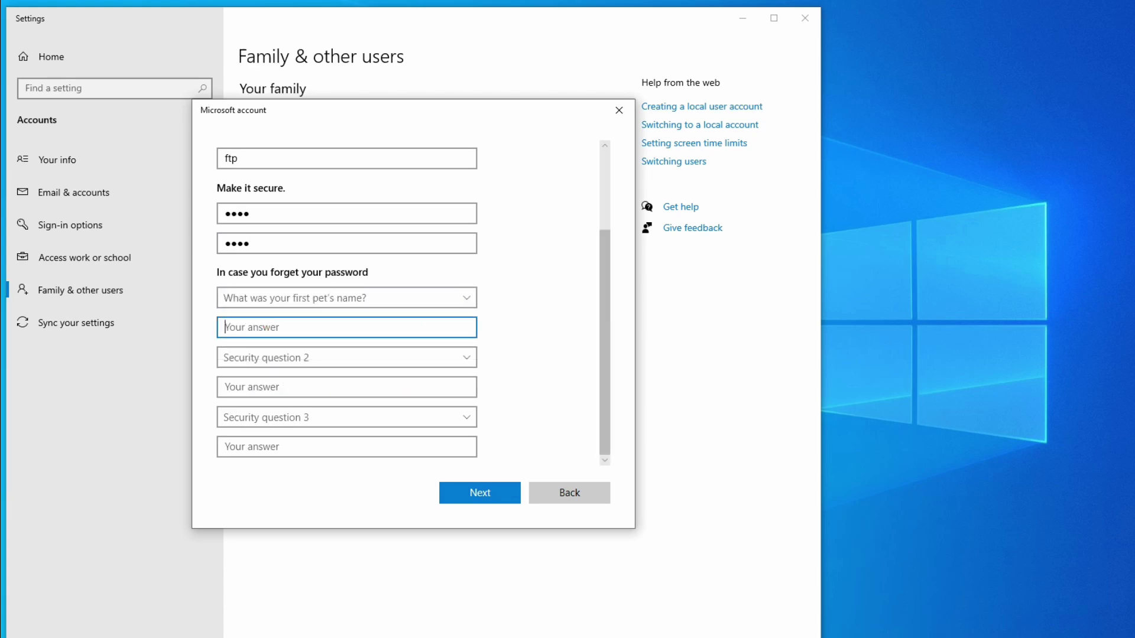
text(a)
click(272, 357)
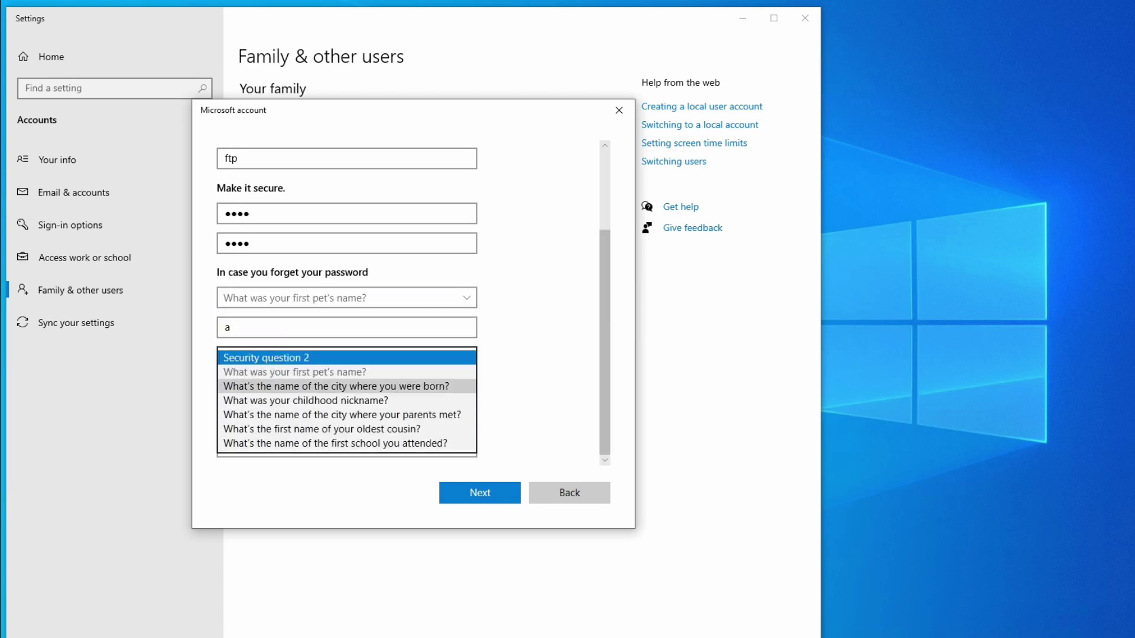
key(Return)
key(Tab)
text(a)
Set and answer the childhood nickname security question, then submit the new ftp account
click(277, 417)
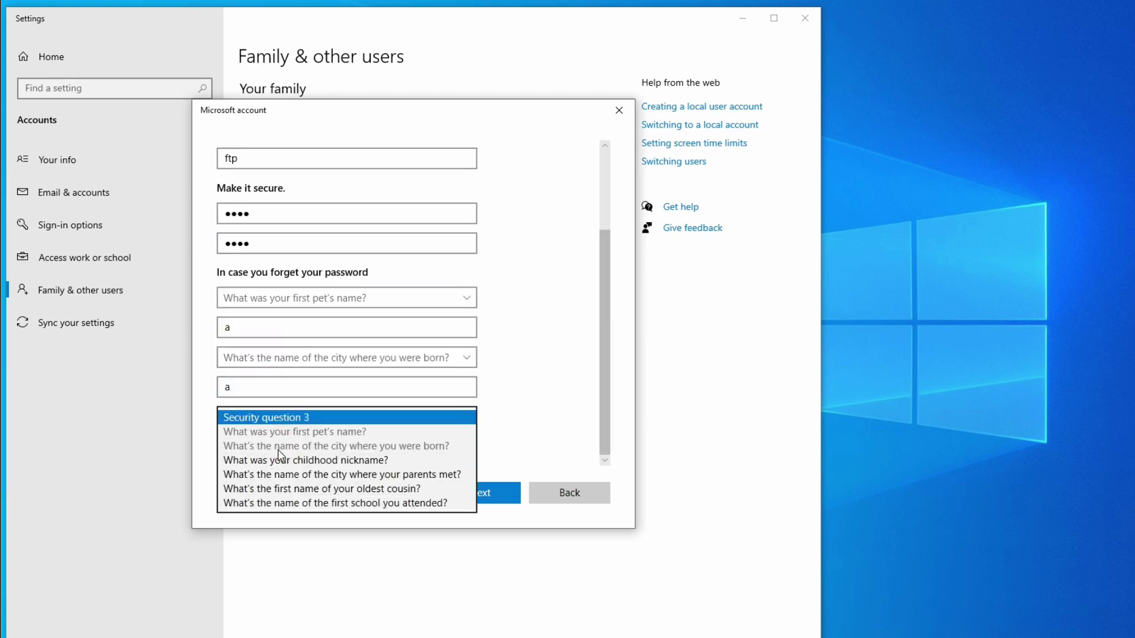
key(Down)
key(Return)
key(Tab)
text(a)
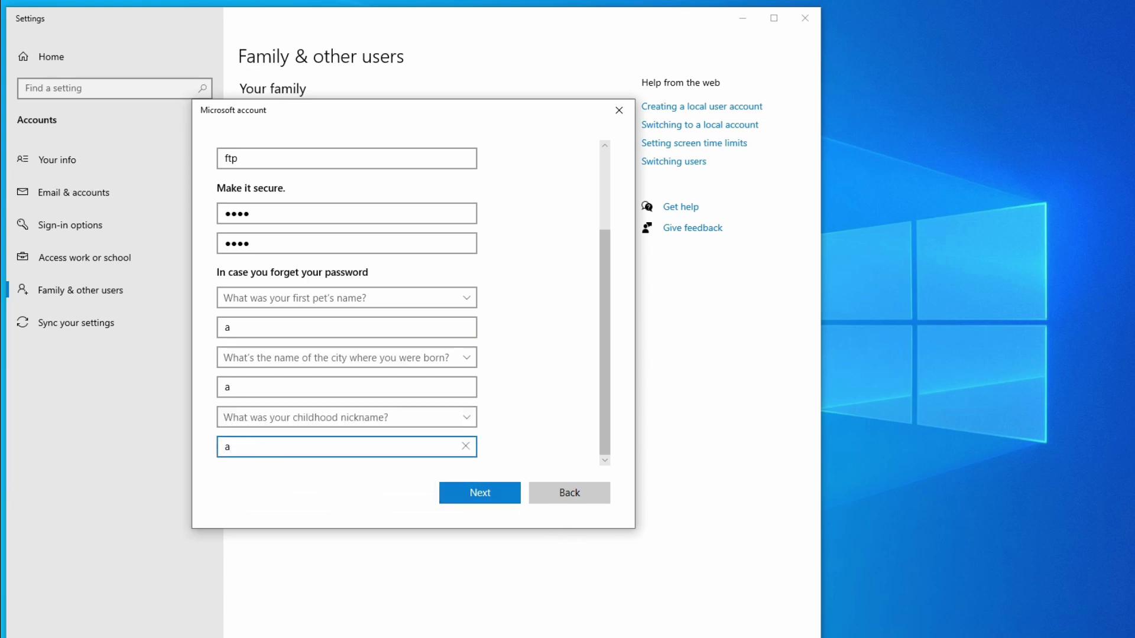
key(Tab)
click(476, 498)
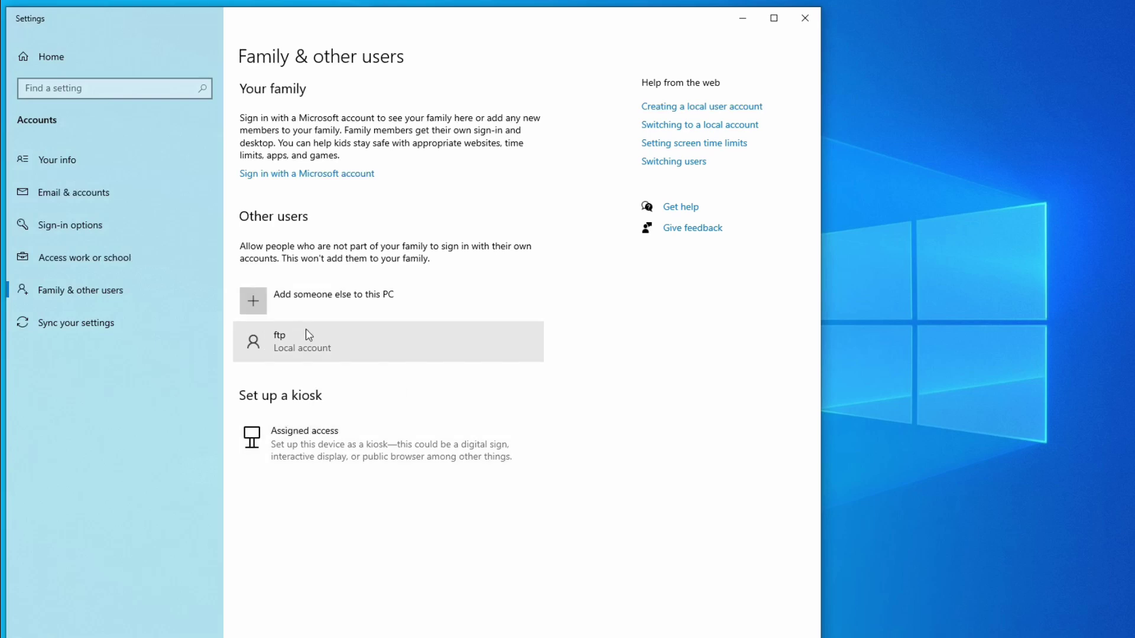
Close Settings and in File Explorer browse This PC > Local Disk (C:) > Users, selecting the profile folder
click(804, 19)
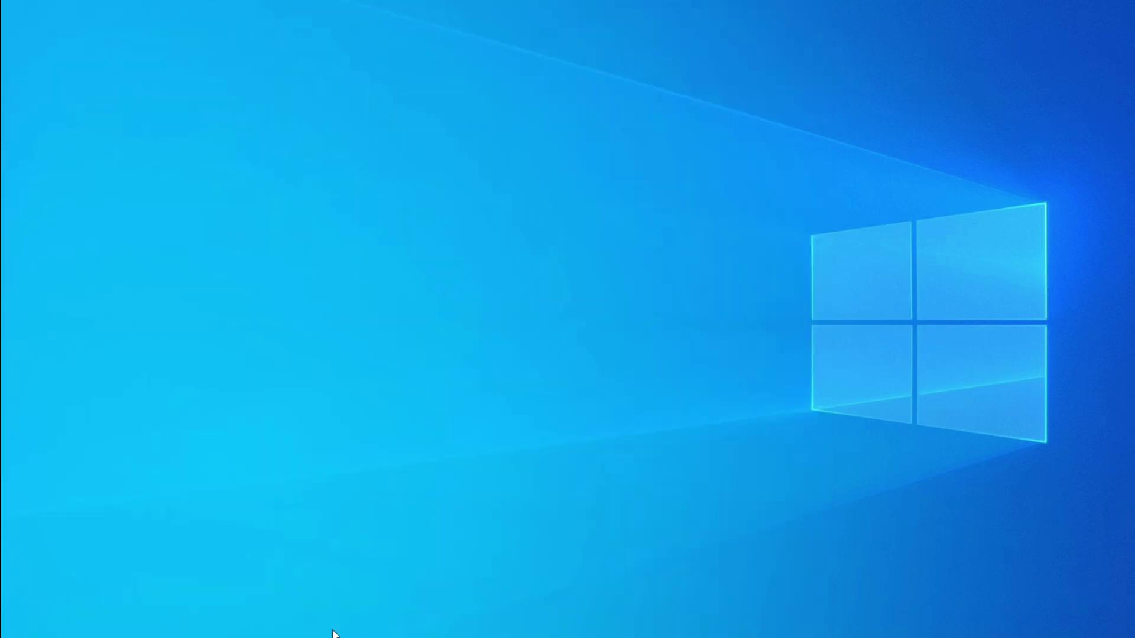
key(super+e)
click(323, 277)
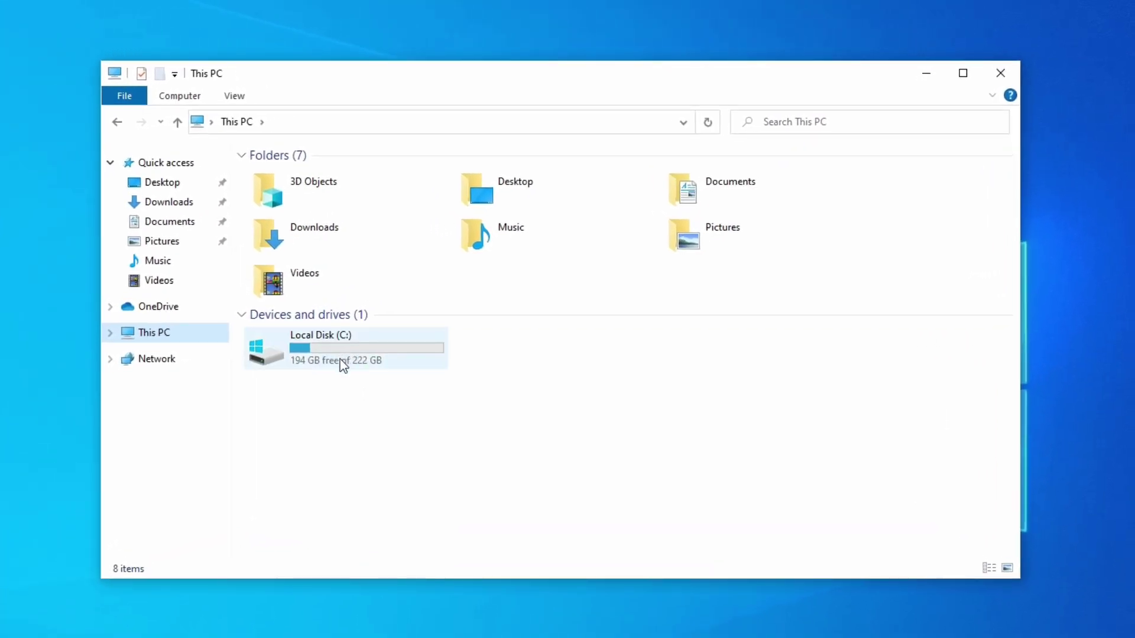
double_click(342, 354)
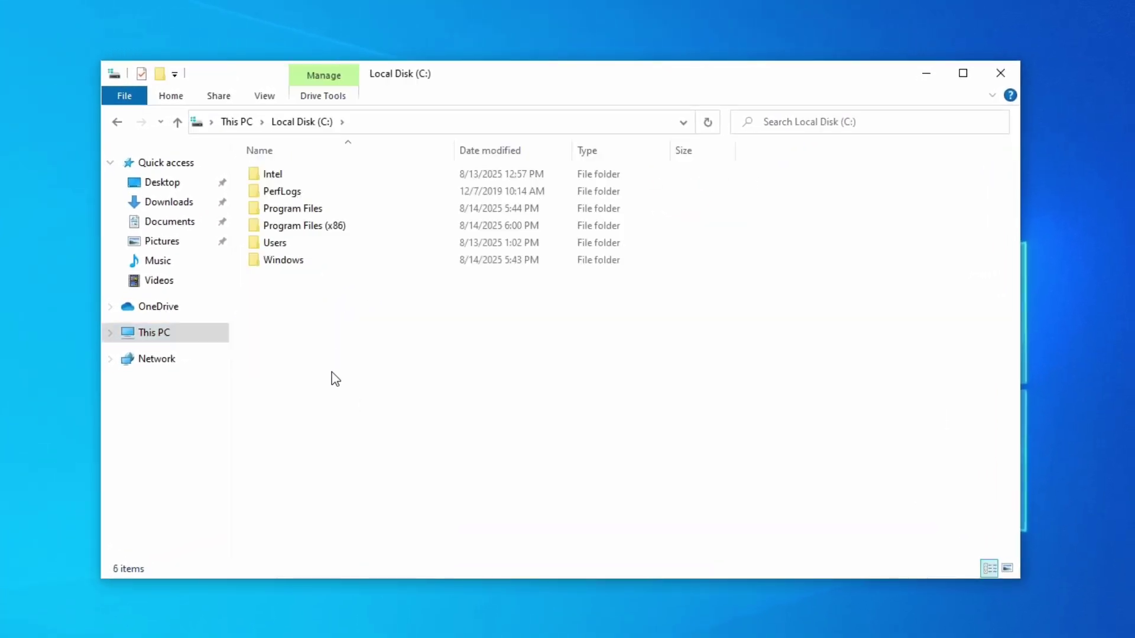
click(320, 243)
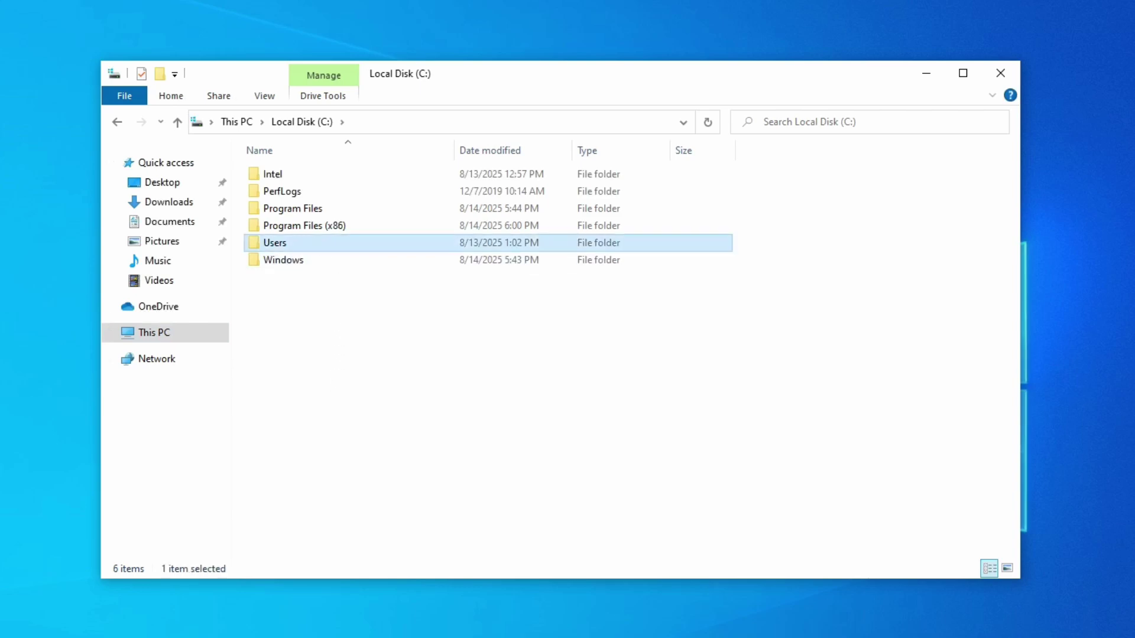
double_click(320, 242)
click(313, 191)
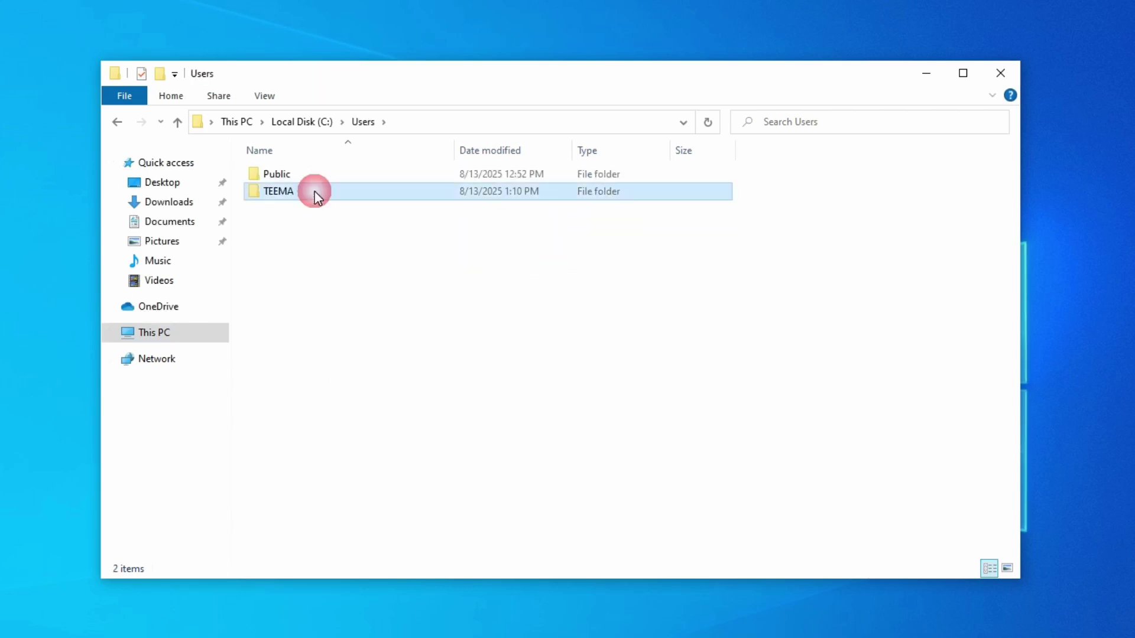
Turn on Advanced Sharing for the TEEMA profile folder and open its share permissions
right_click(300, 189)
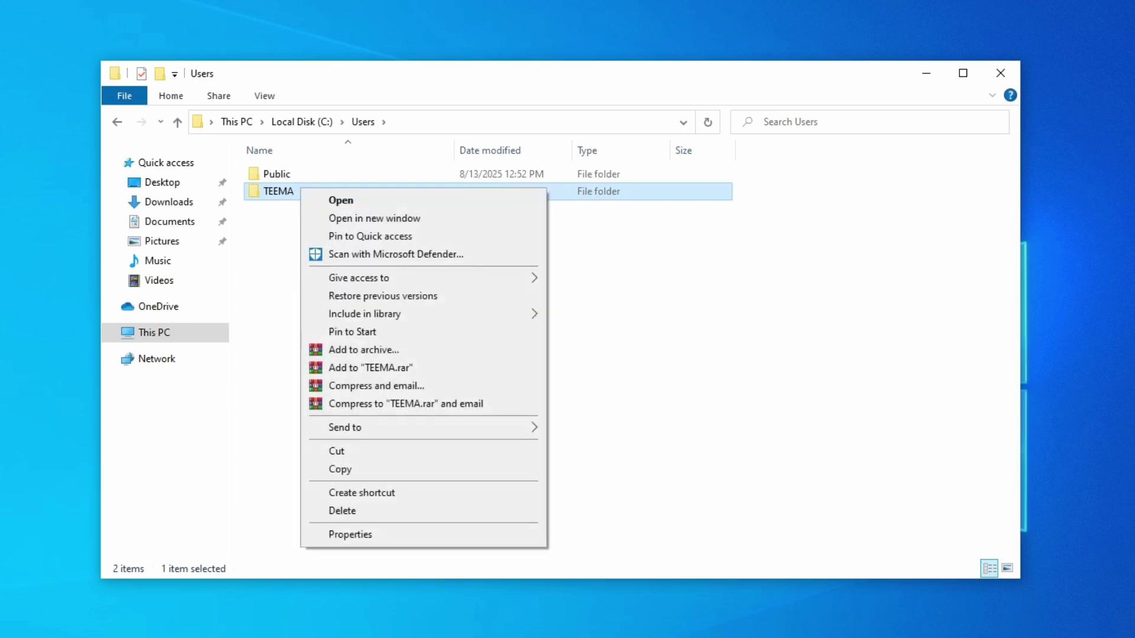
click(373, 535)
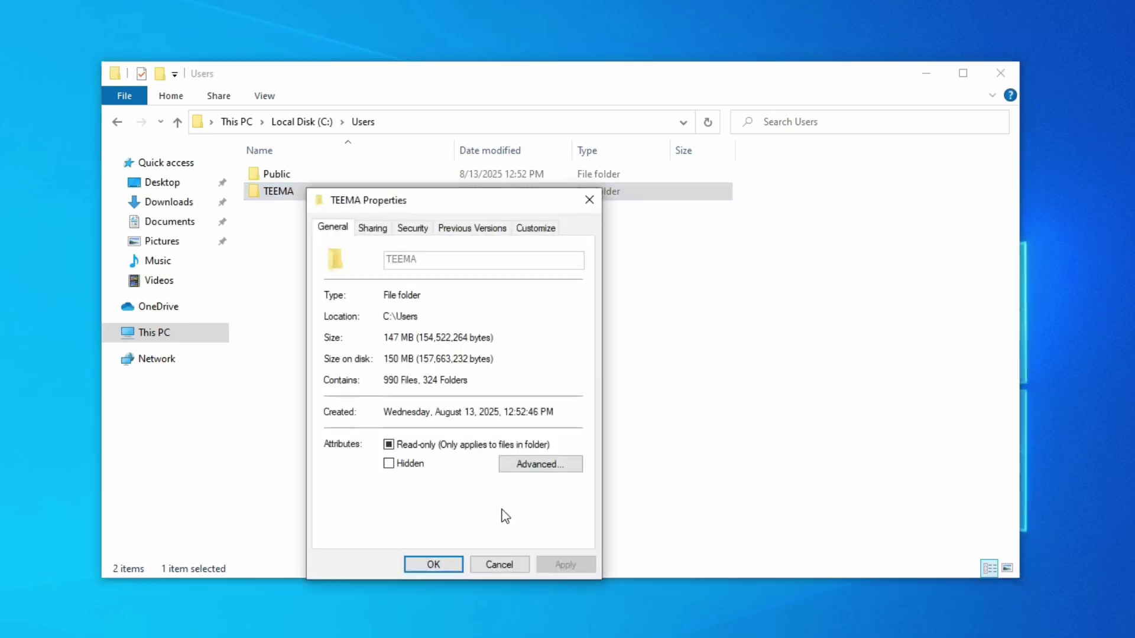
click(374, 229)
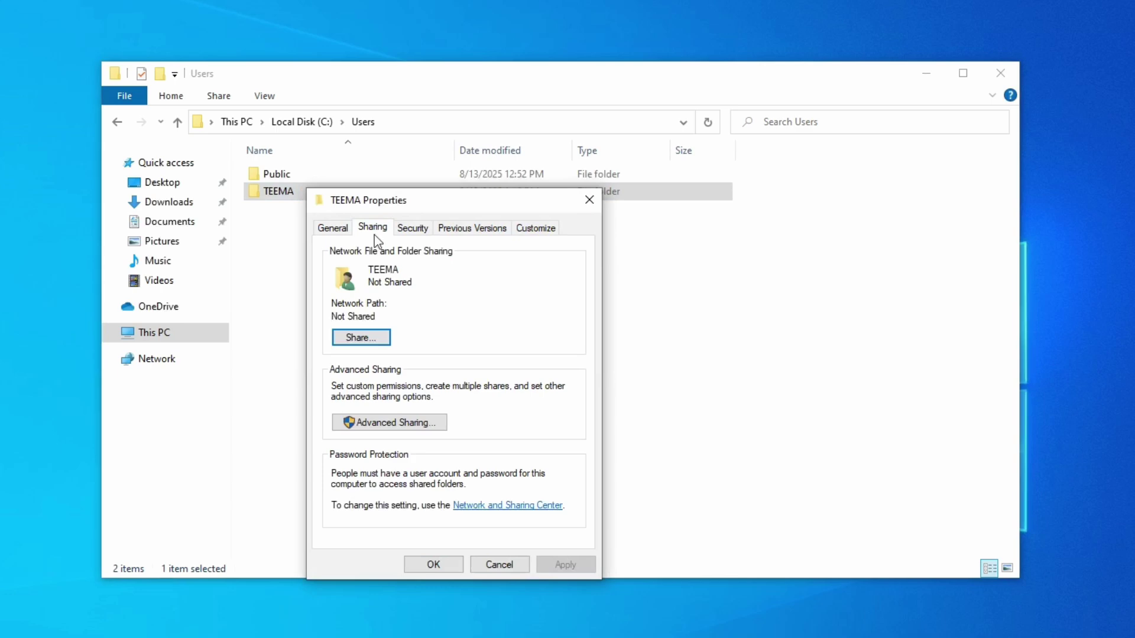
click(368, 426)
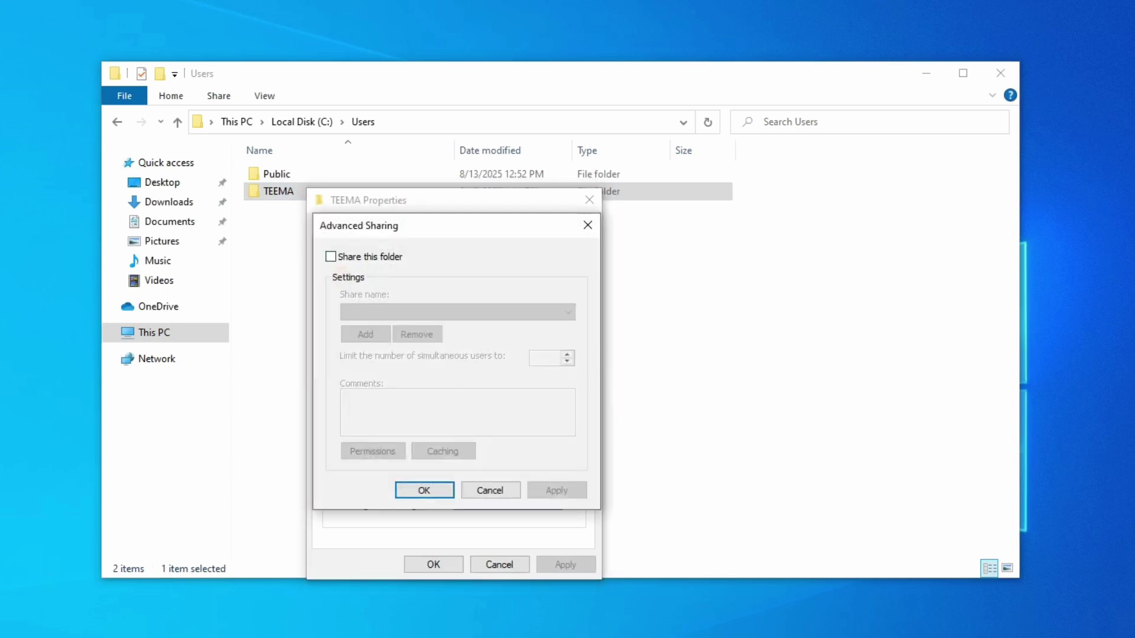
click(361, 257)
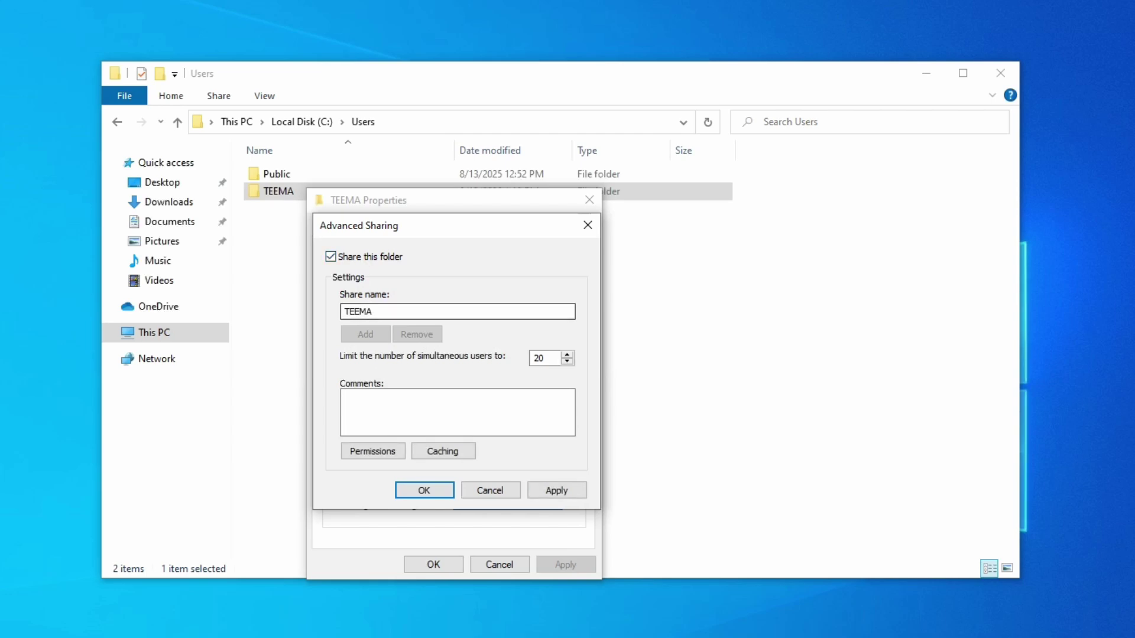
click(376, 451)
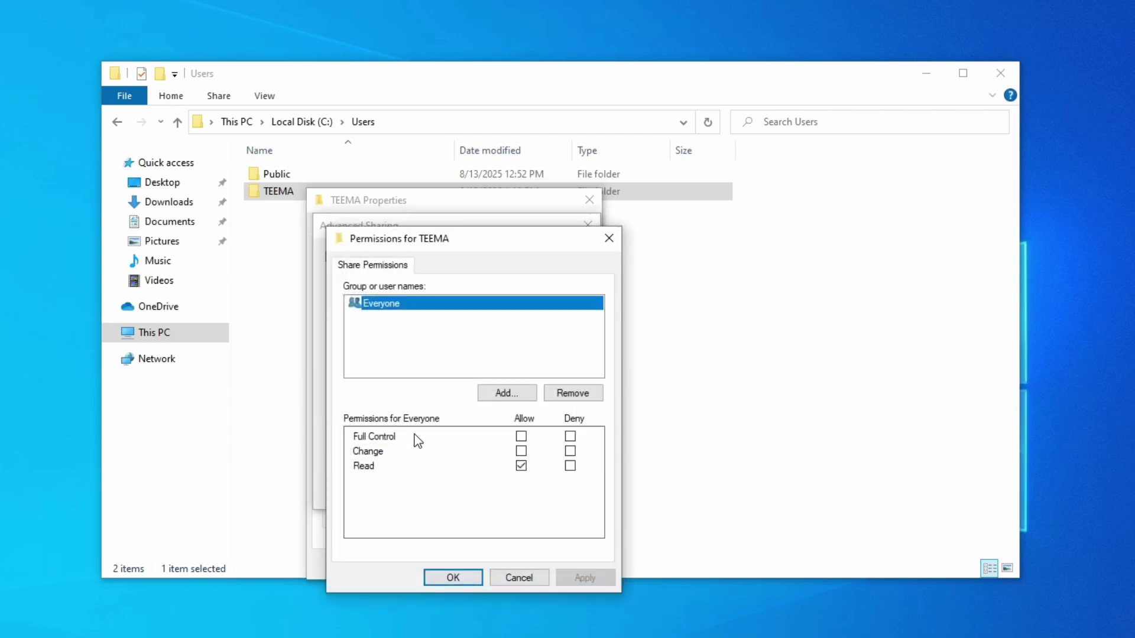
Add the ftp user to the share permissions, resolving the name with Check Names
click(496, 397)
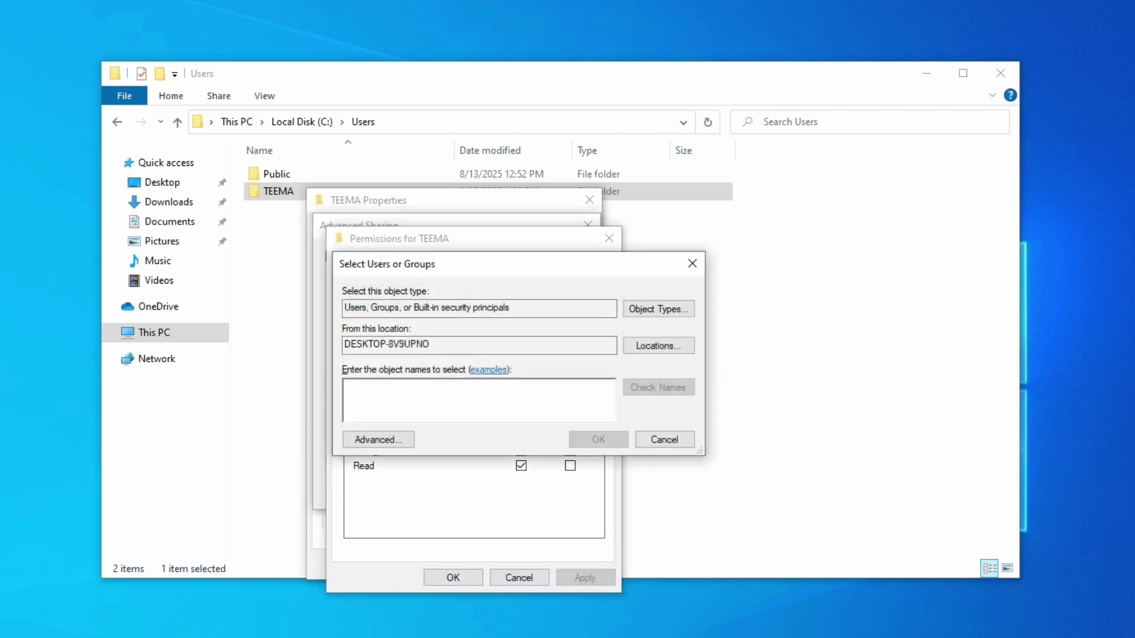
text(ftp)
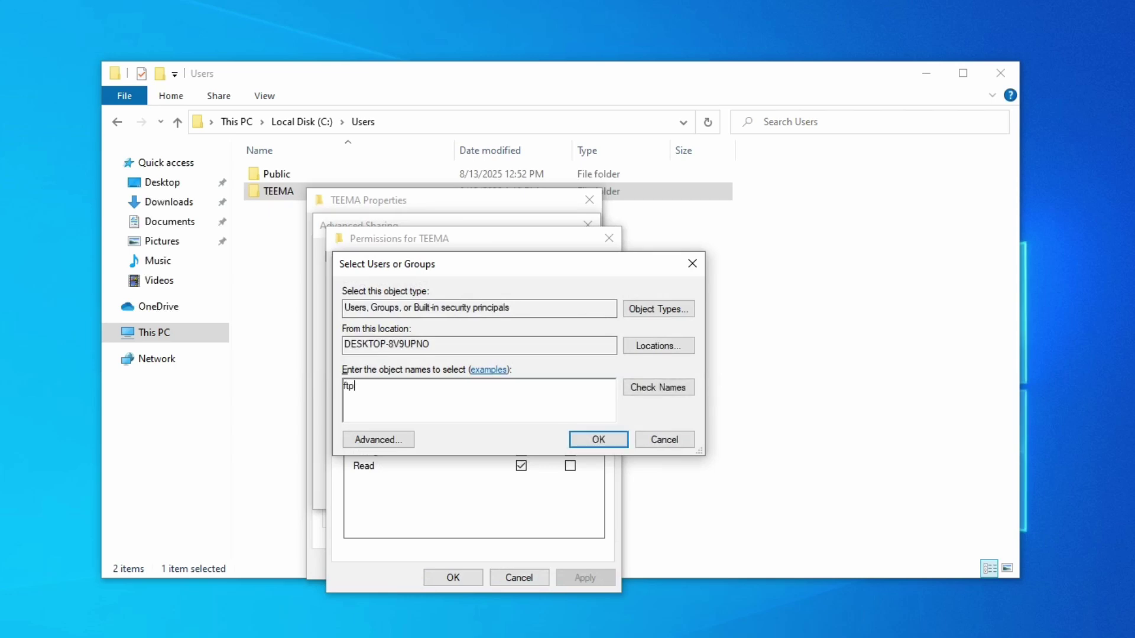
click(649, 393)
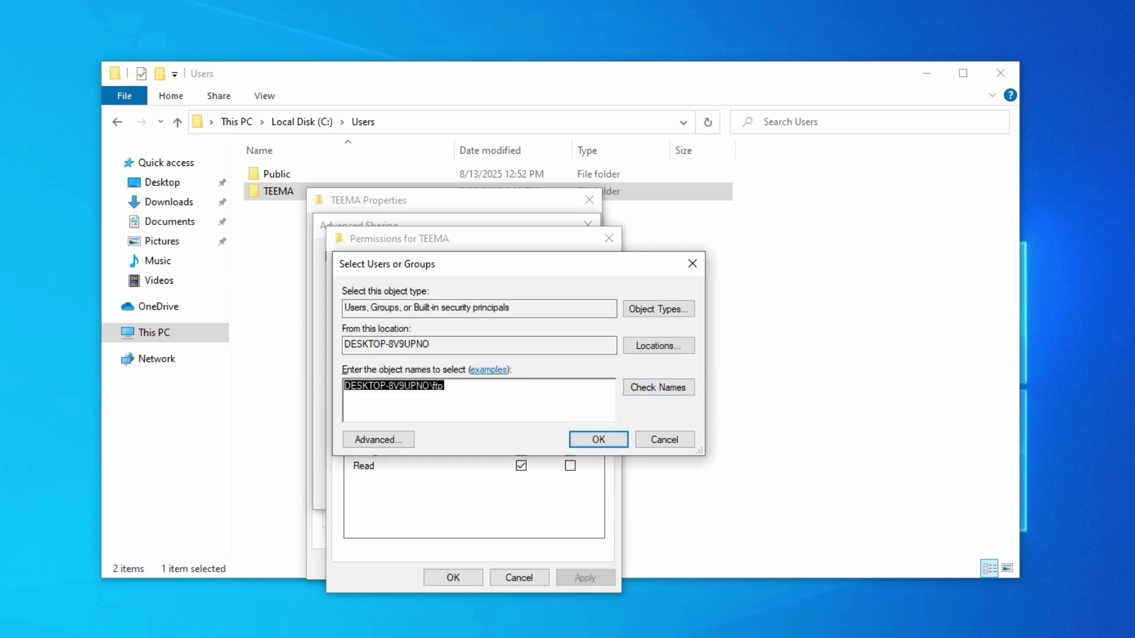
click(444, 385)
click(591, 442)
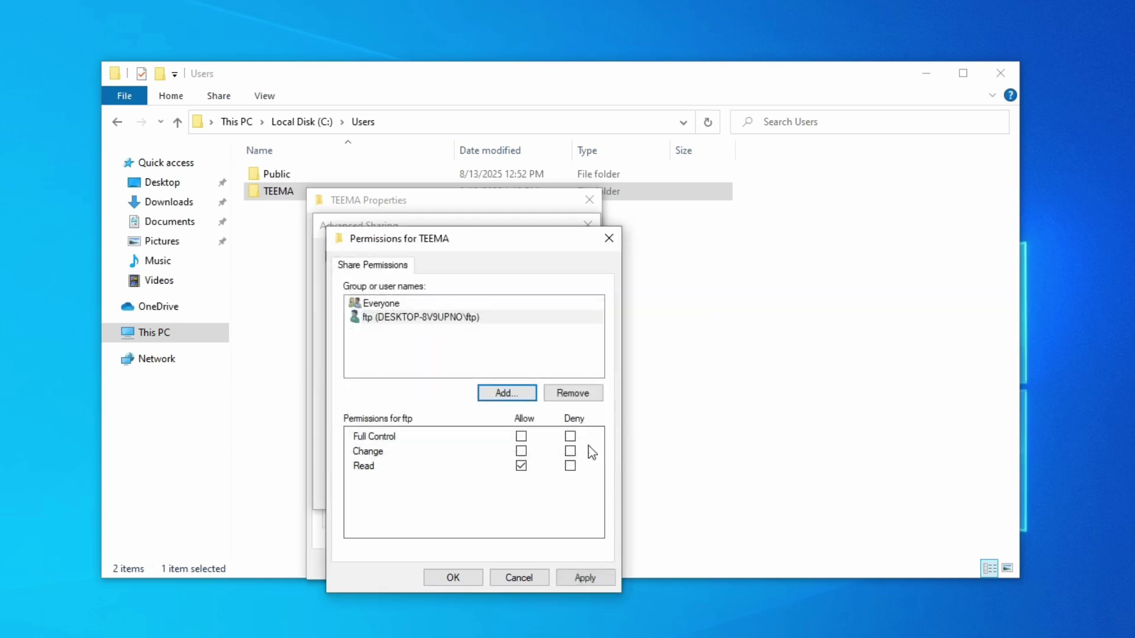
Allow ftp Full Control, then apply and confirm the permissions and advanced sharing settings
click(413, 319)
click(521, 436)
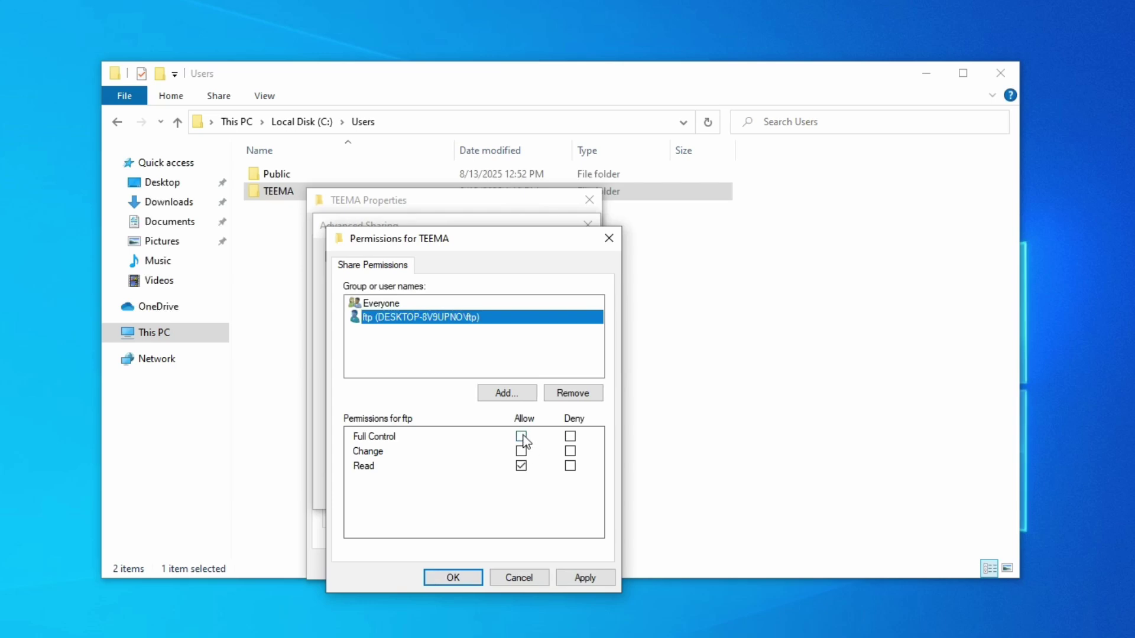
click(585, 577)
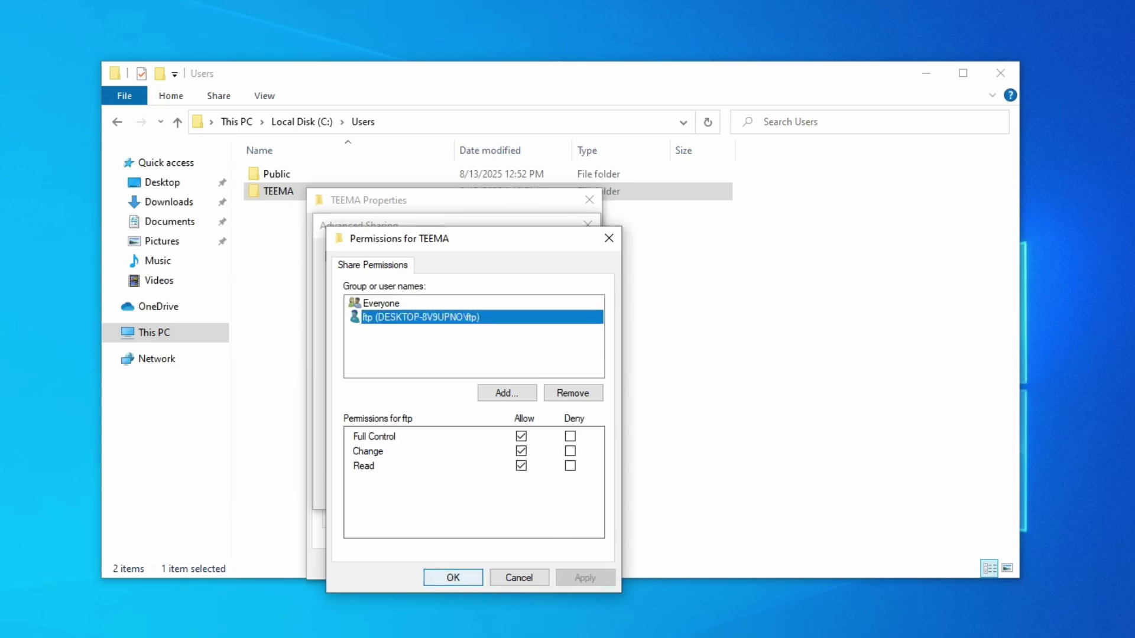
click(457, 579)
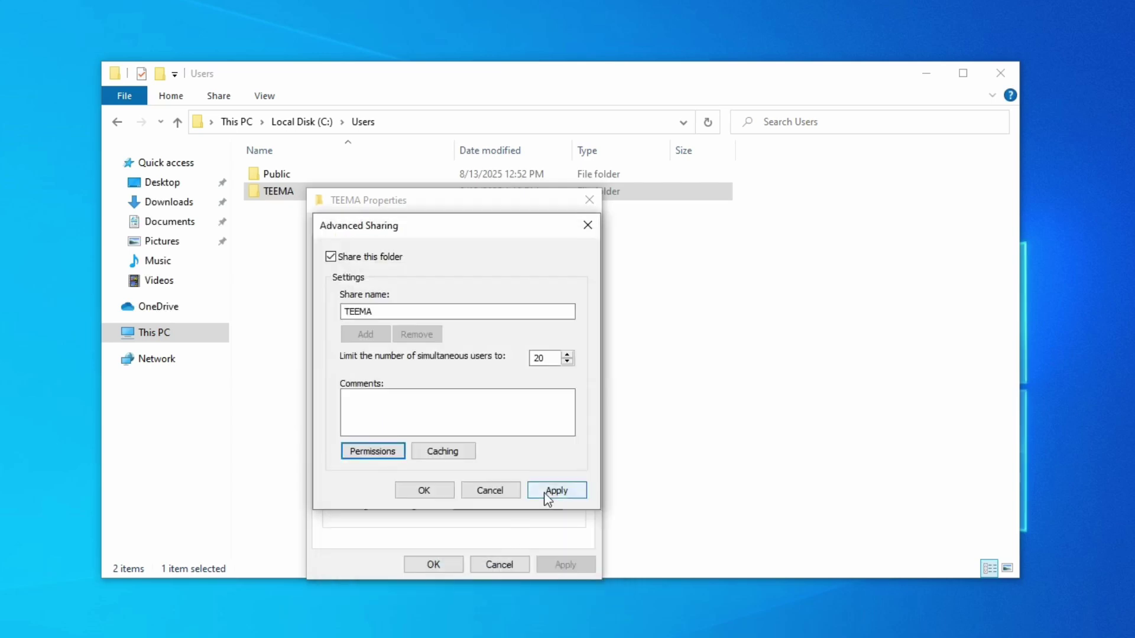
click(554, 493)
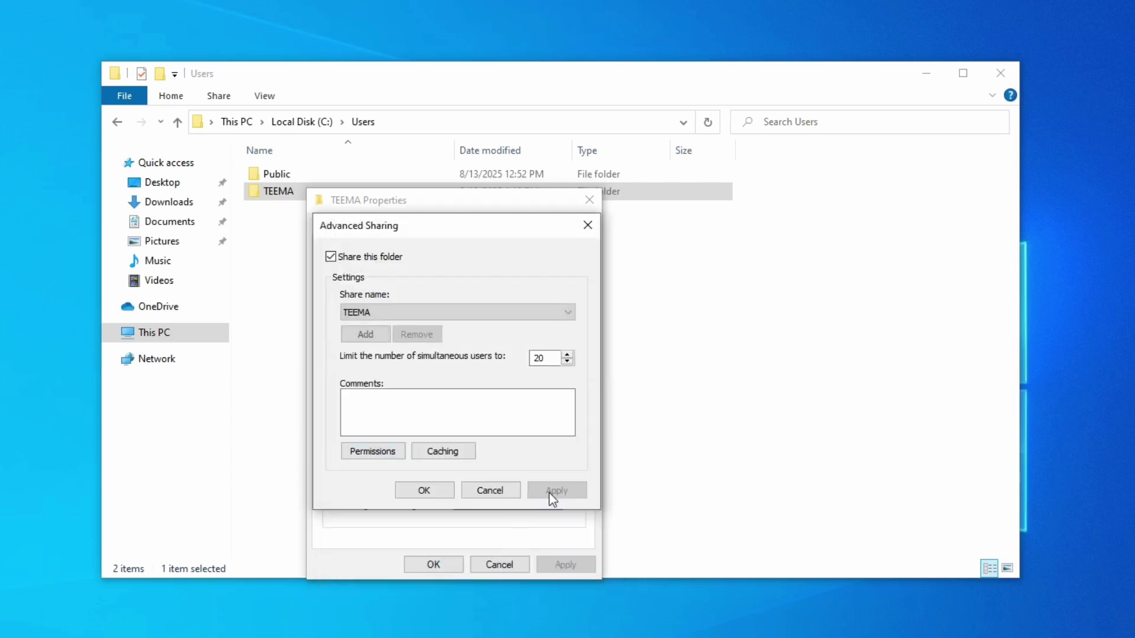
click(416, 492)
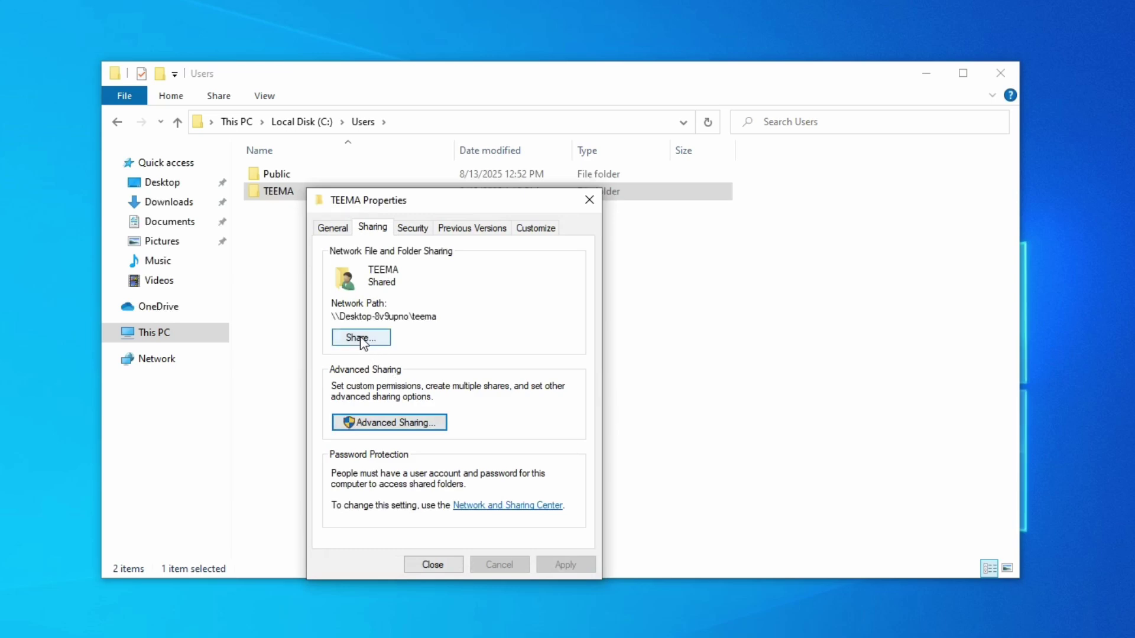
Share TEEMA with the ftp user at Read/Write permission level
click(361, 338)
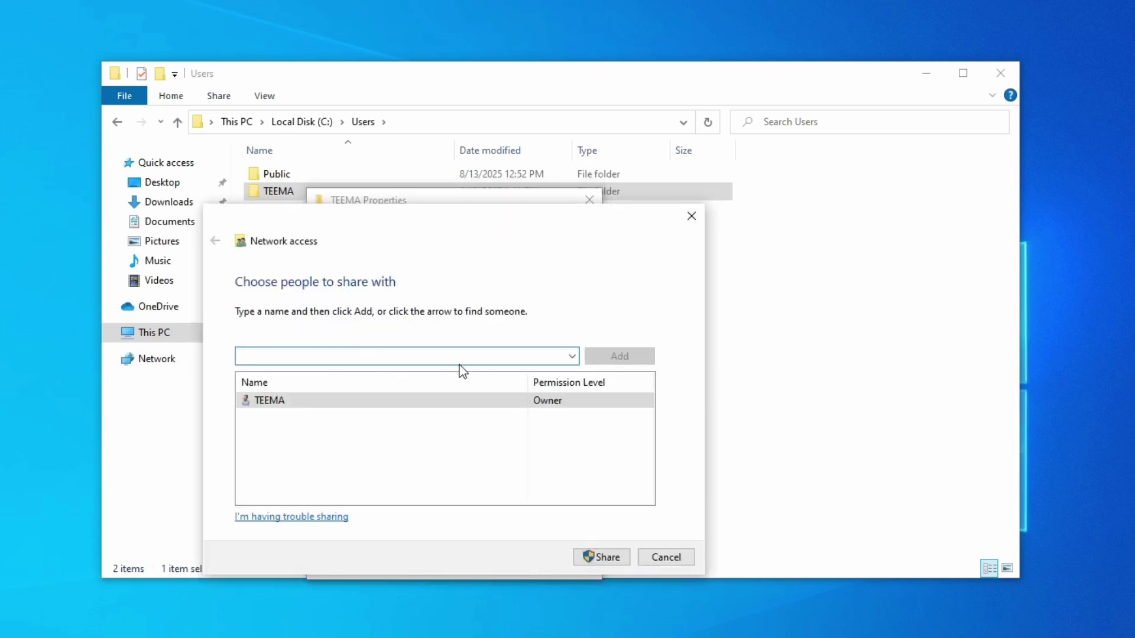
text(ftp)
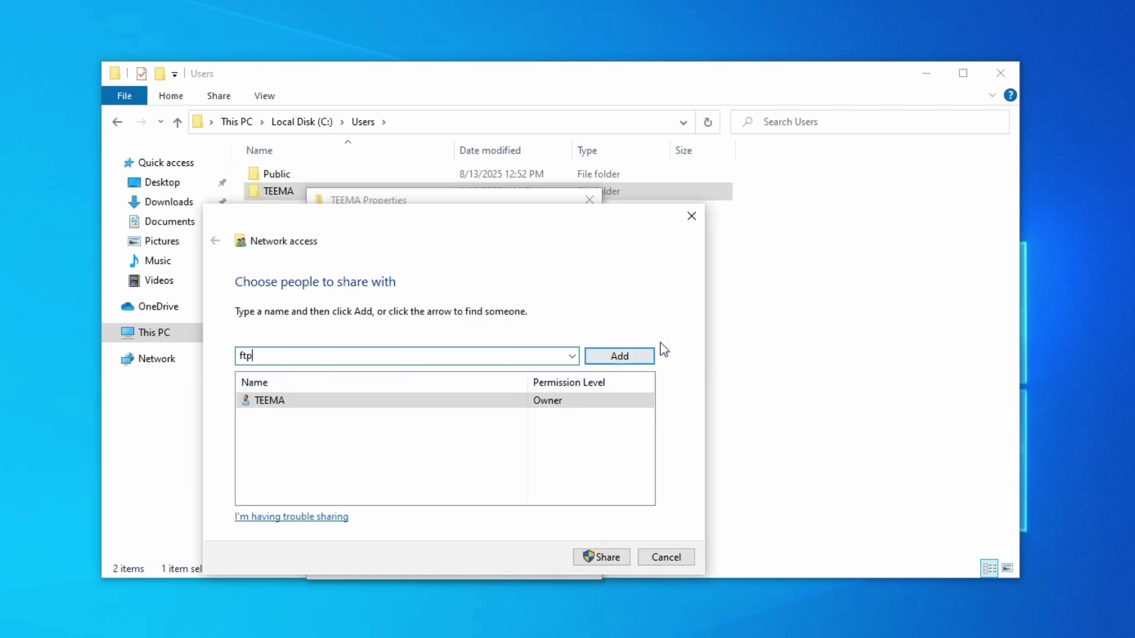
click(619, 356)
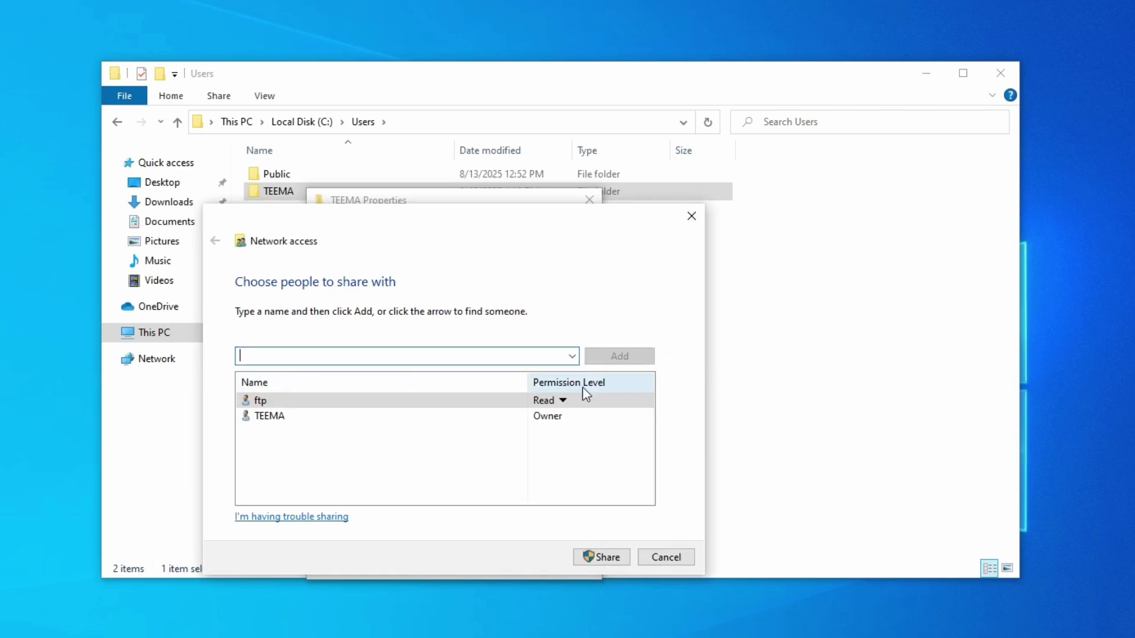
click(552, 402)
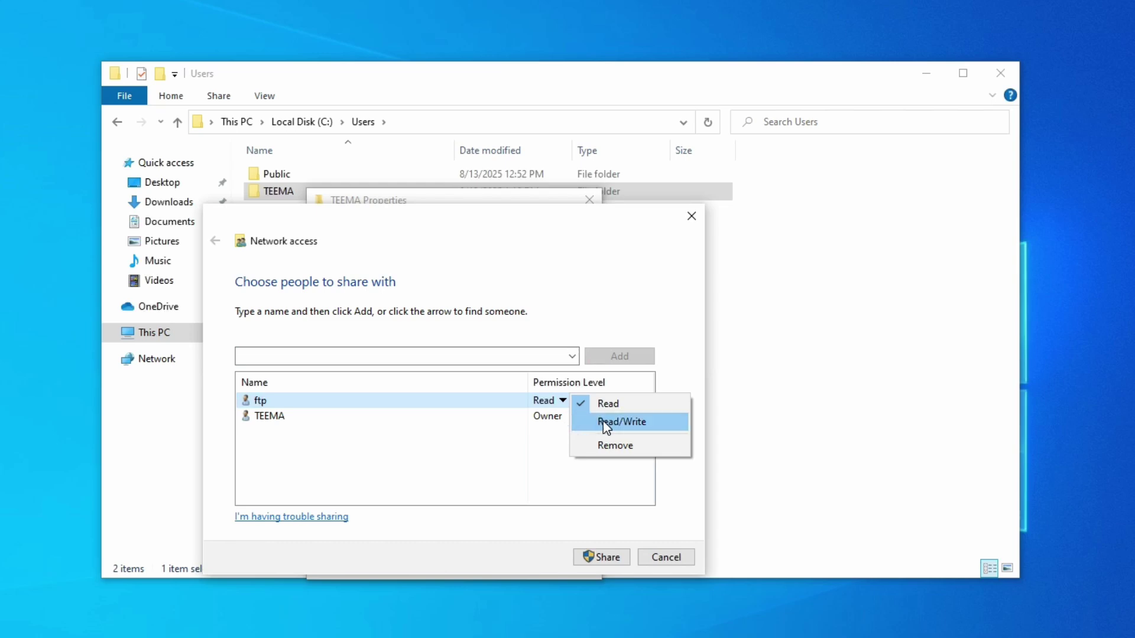
click(609, 421)
click(593, 562)
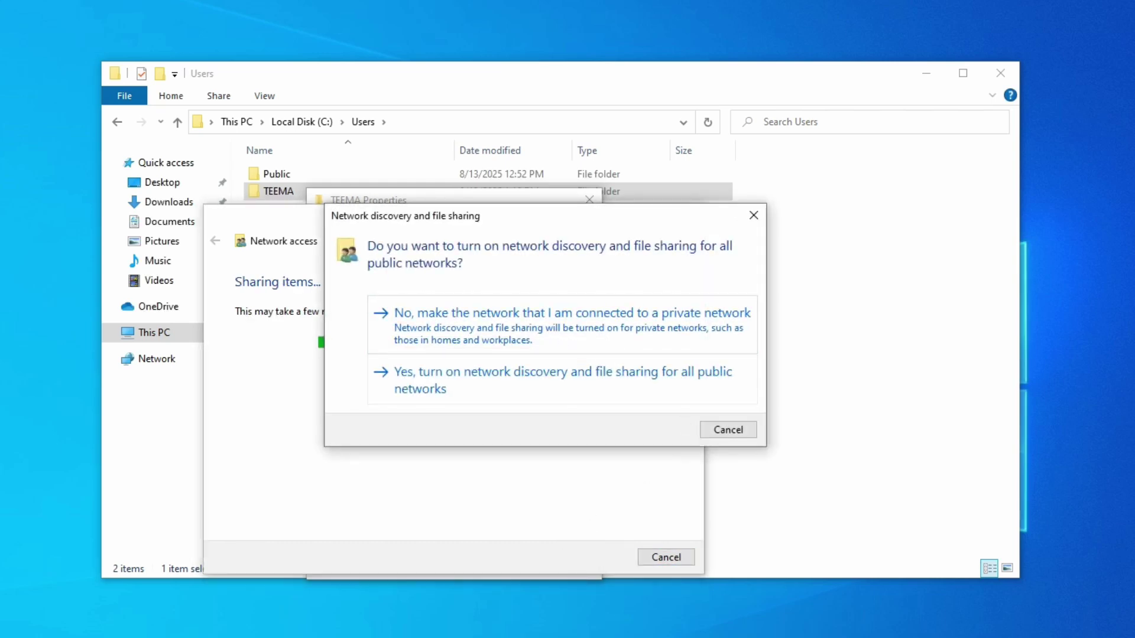
Make the network private, apply the change to shared items, and finish sharing
click(548, 329)
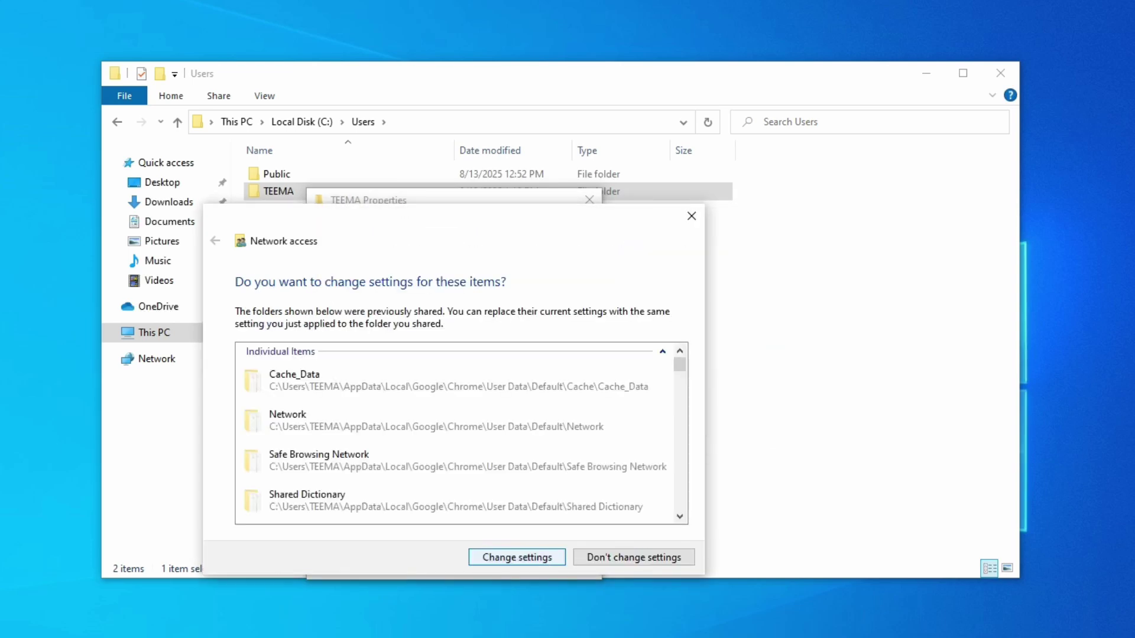
click(545, 562)
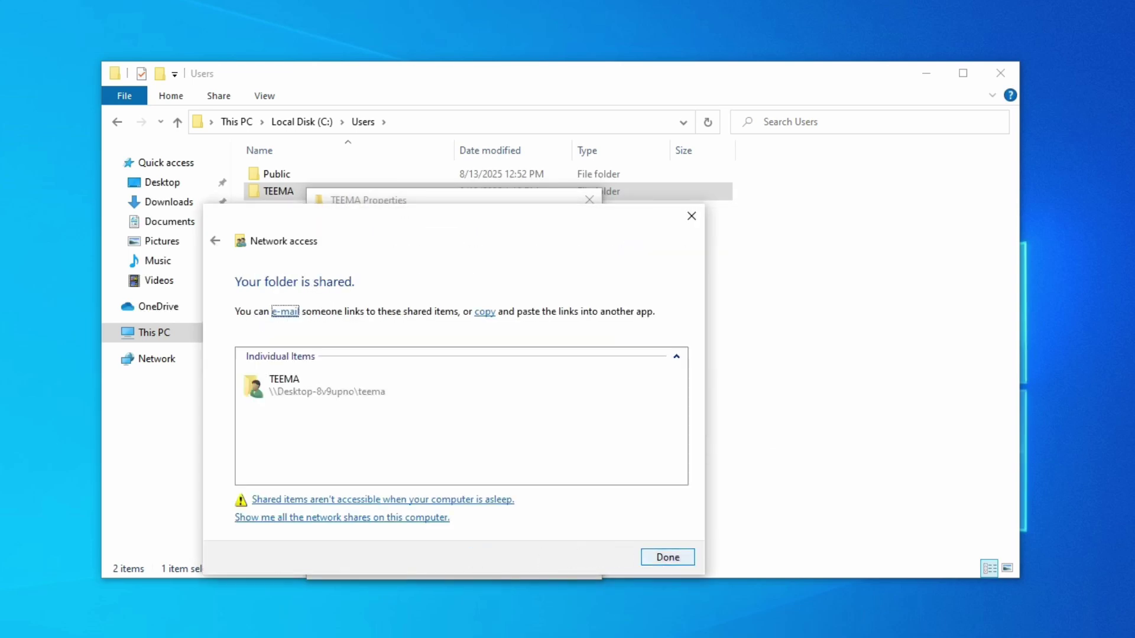
click(664, 558)
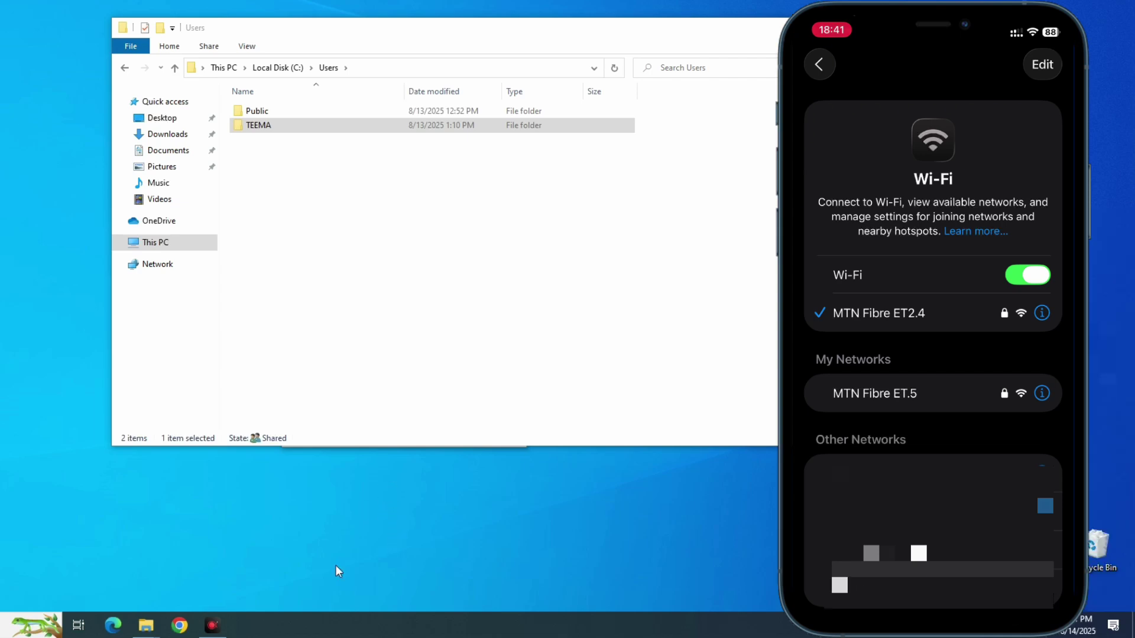
Open Task Manager's Performance tab and view the Wi-Fi adapter's IPv4 address 192.168.1.9
right_click(320, 627)
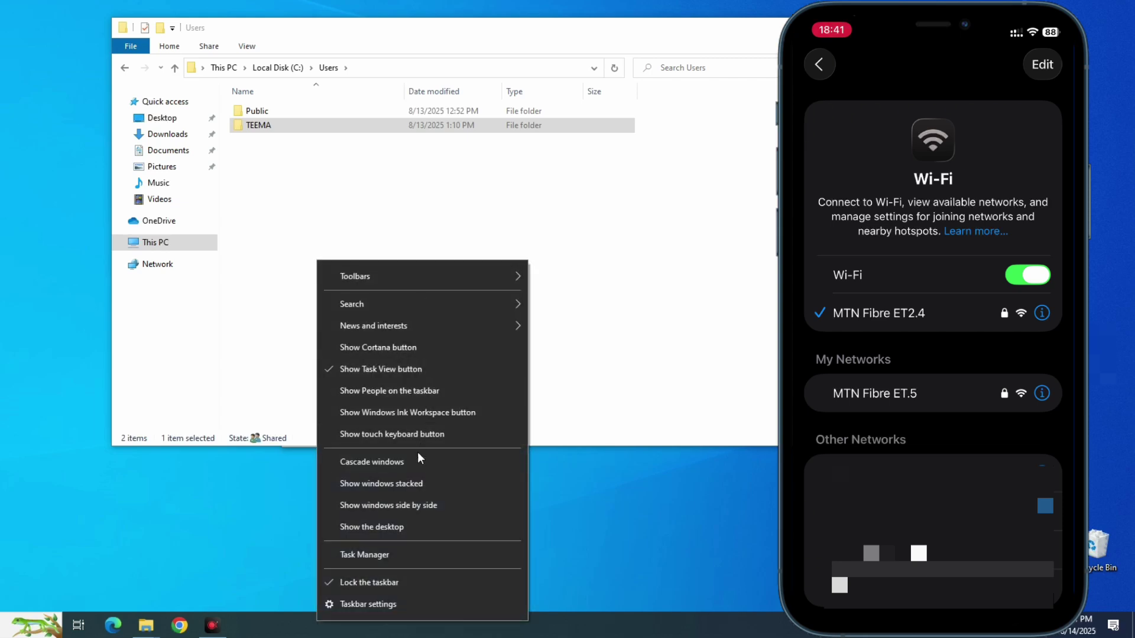
click(408, 558)
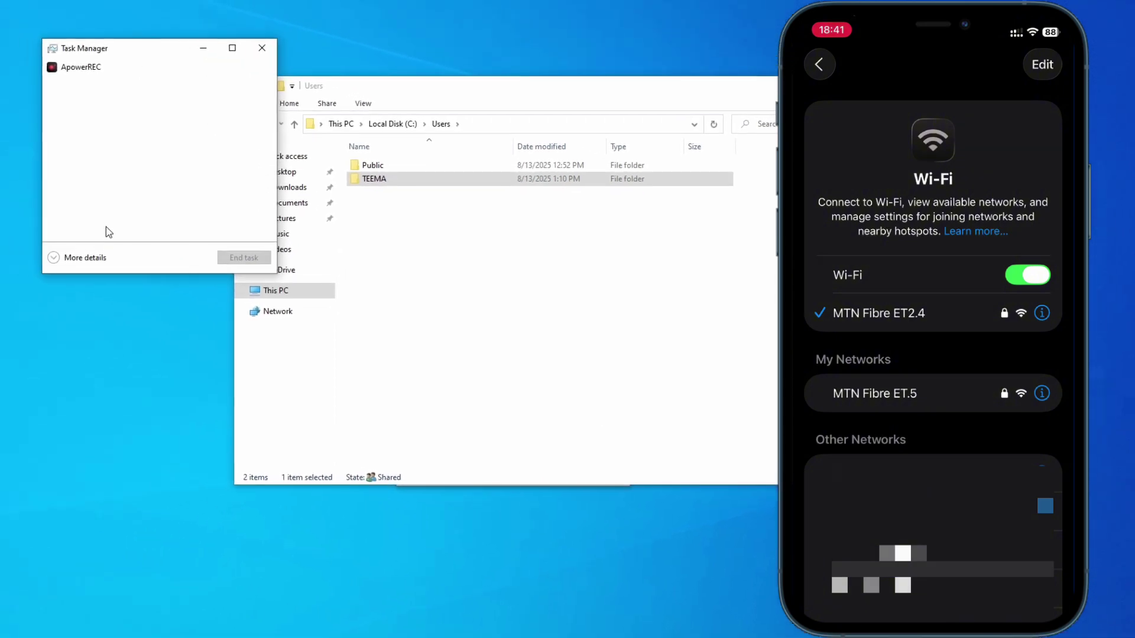
click(93, 259)
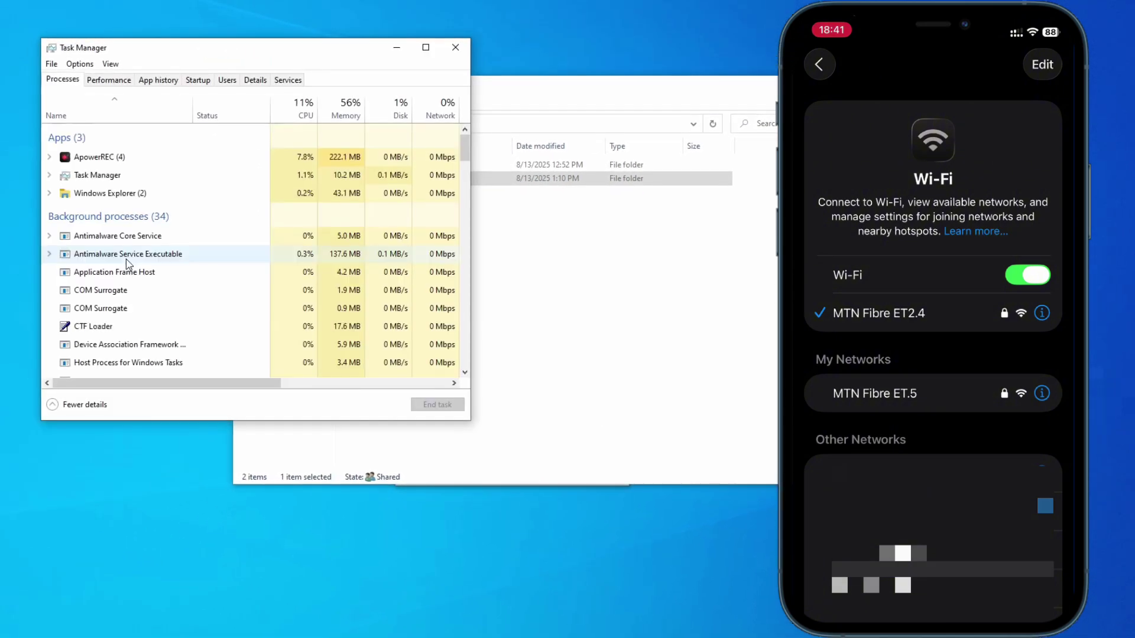
click(118, 81)
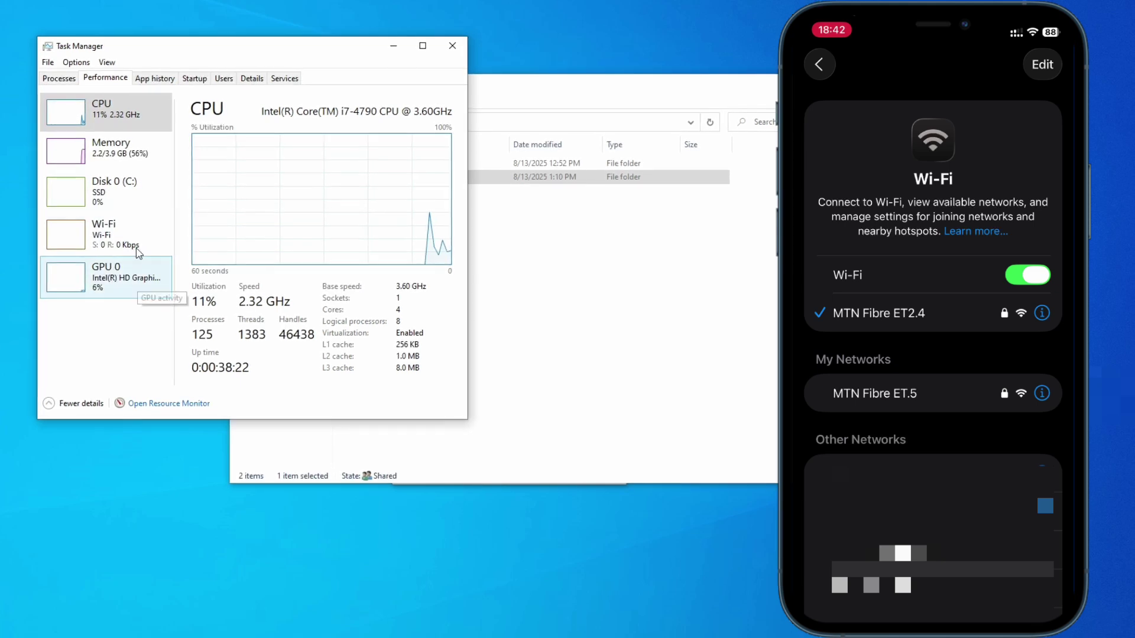
click(105, 236)
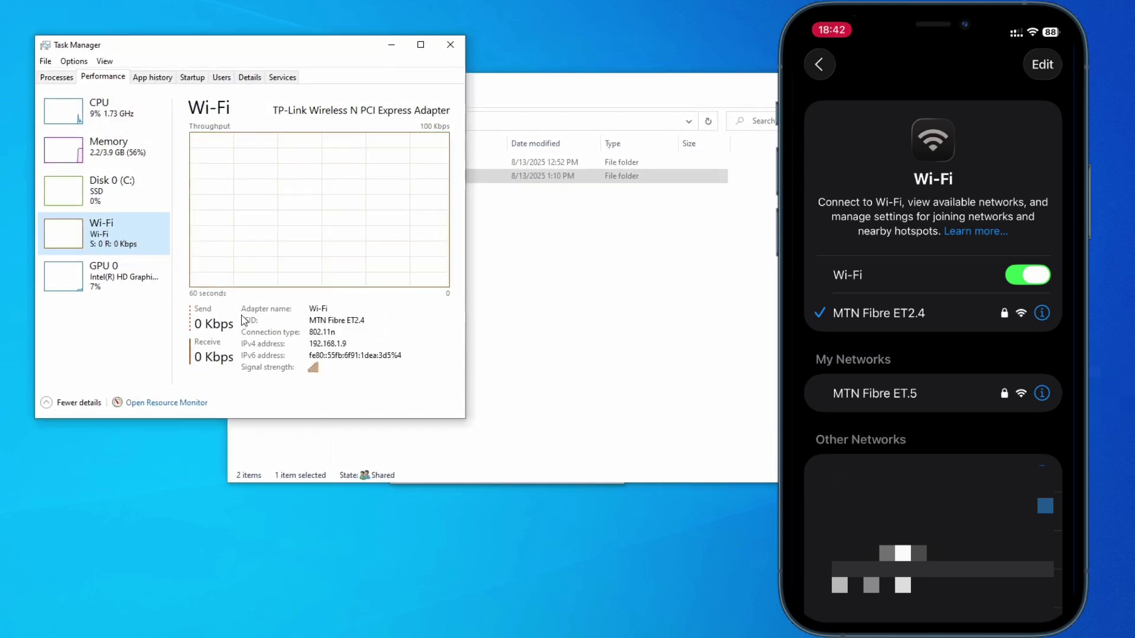
click(325, 344)
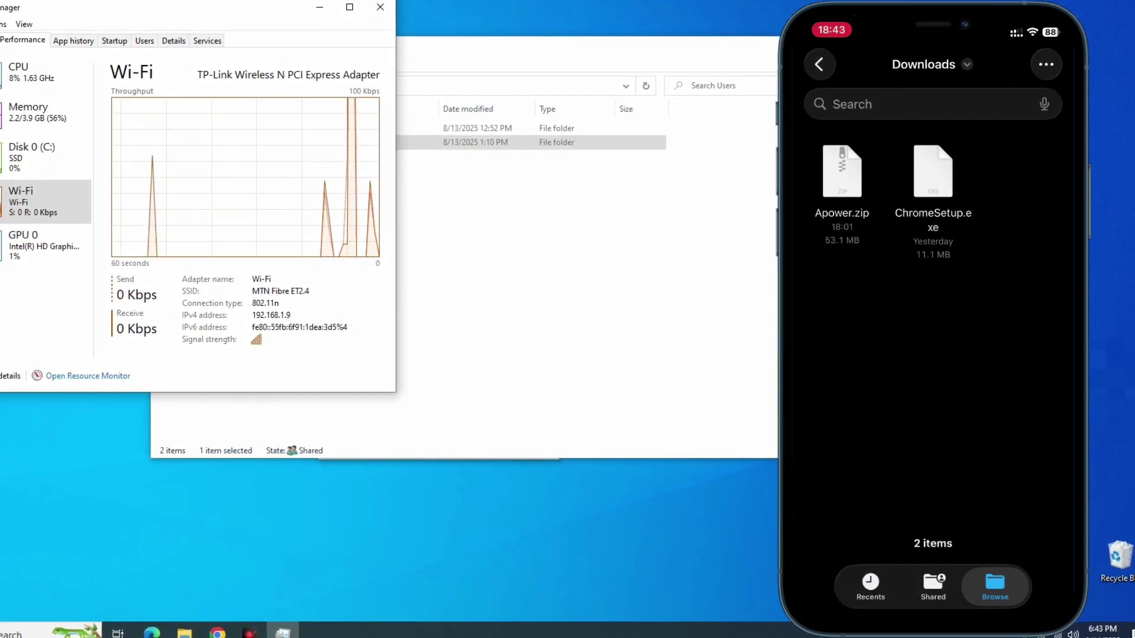
Bring File Explorer back to the front on the Users folder
click(575, 288)
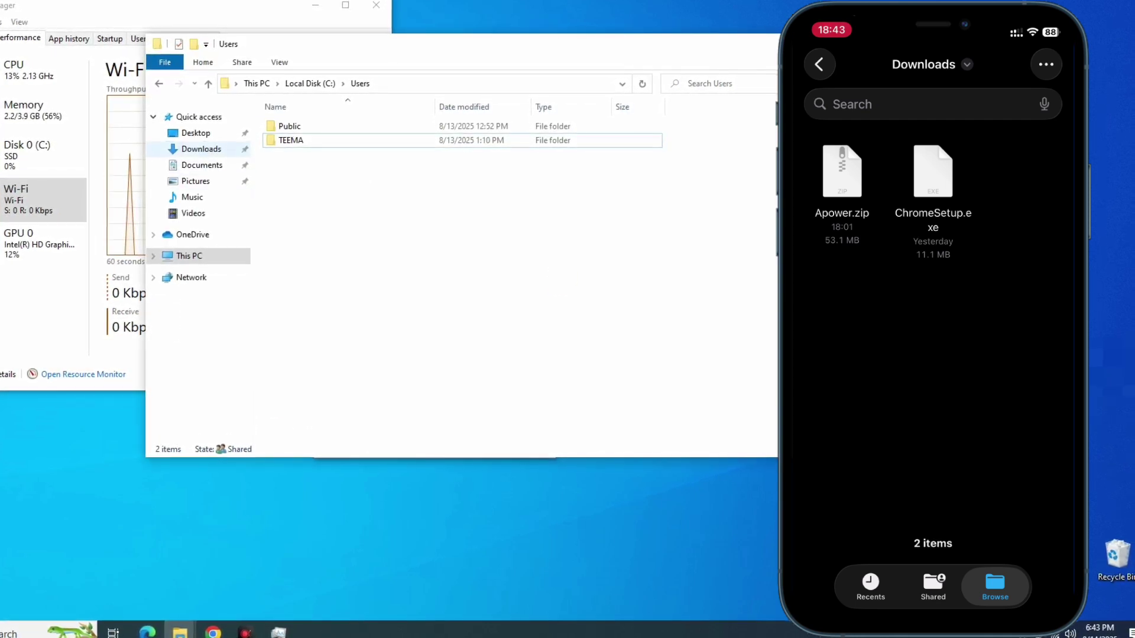
Open the PC's Downloads folder in File Explorer
click(201, 149)
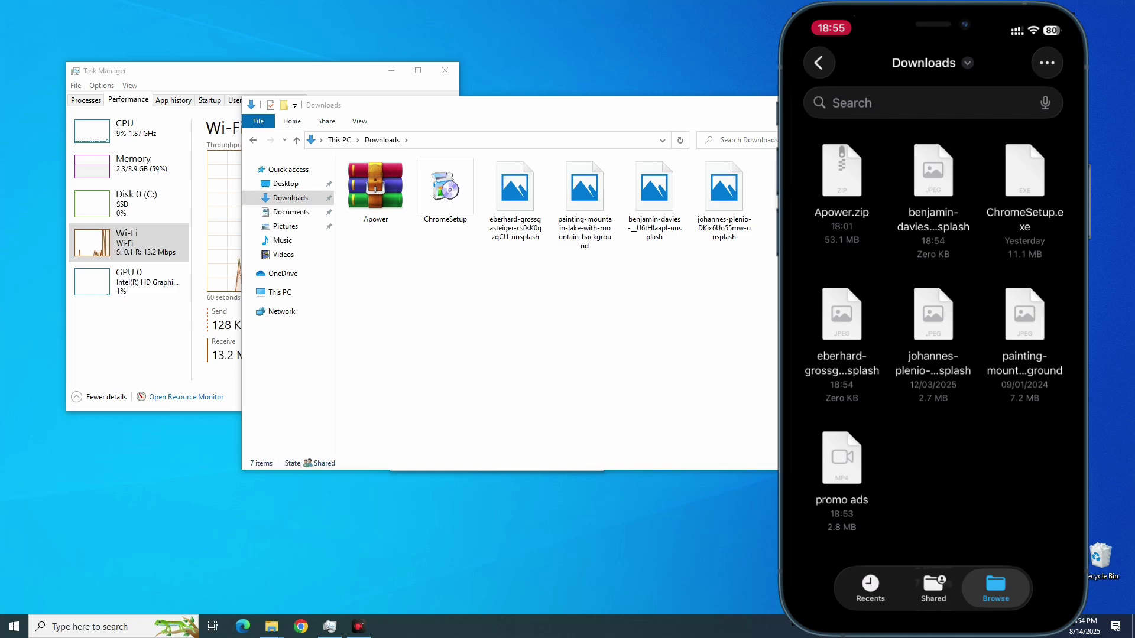
View the transferred eberhard lake photo in Photos, close it, then open the copied video
double_click(530, 204)
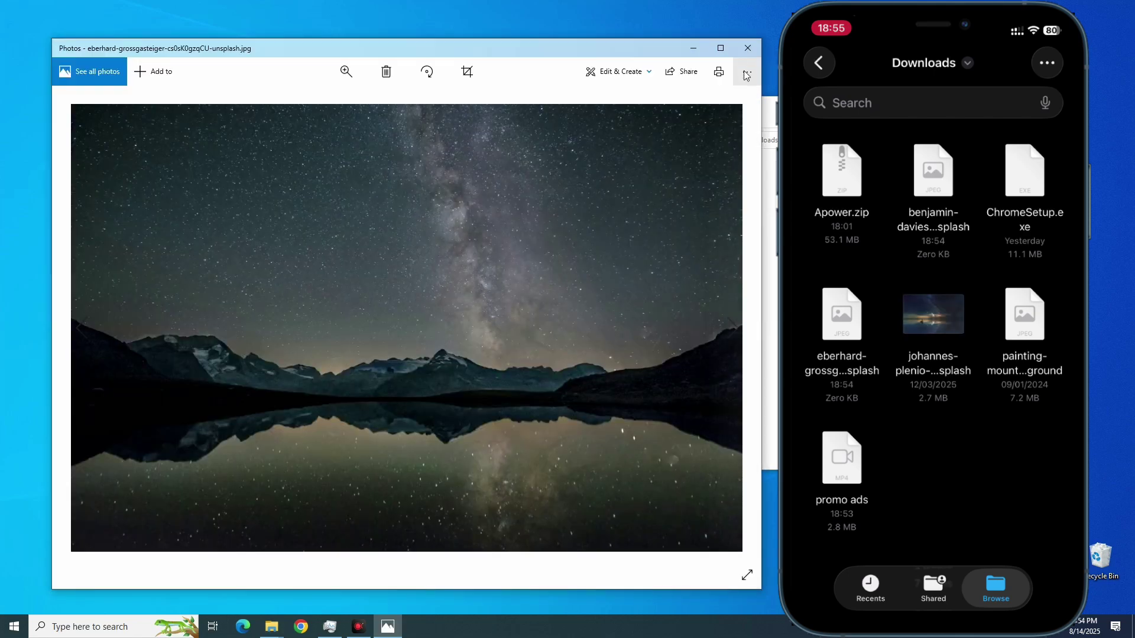
key(alt+F4)
double_click(515, 195)
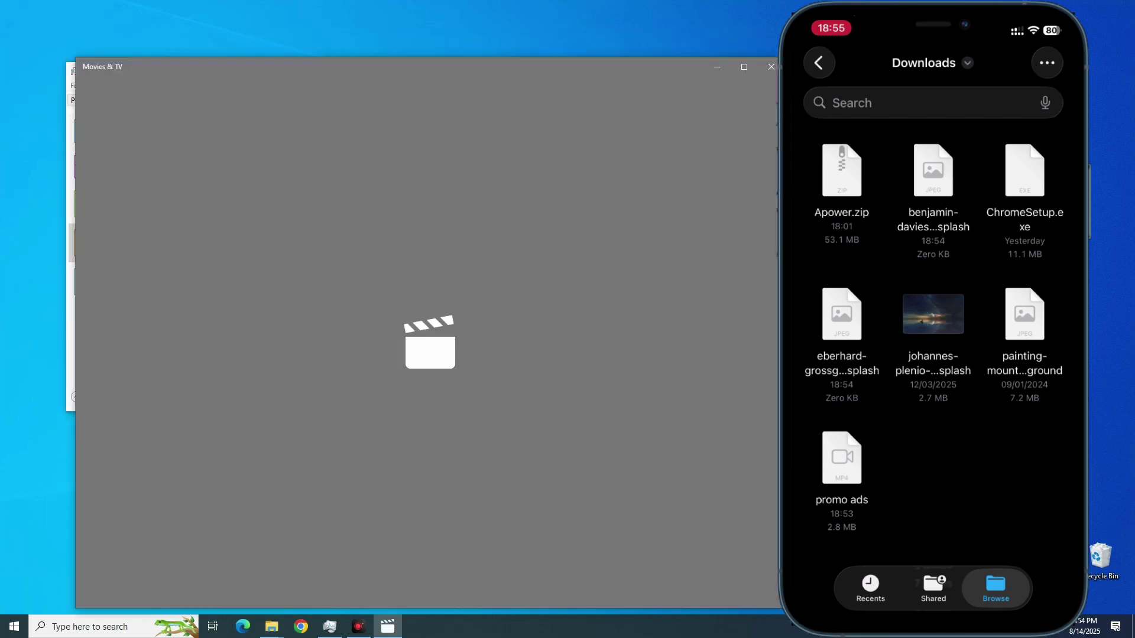